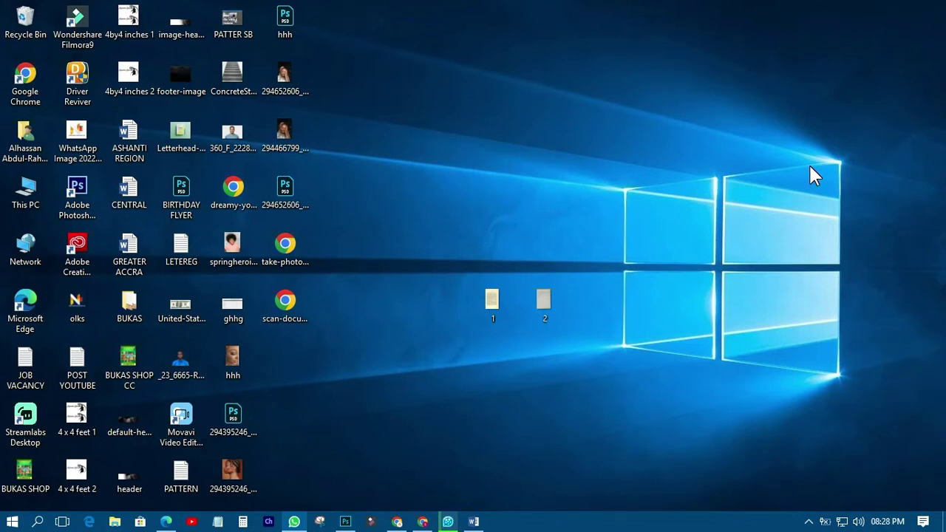
Preview the letter and book page photos in Photos, then move both files to the desktop's top
{"action": "double_click", "coordinate": [540, 304]}
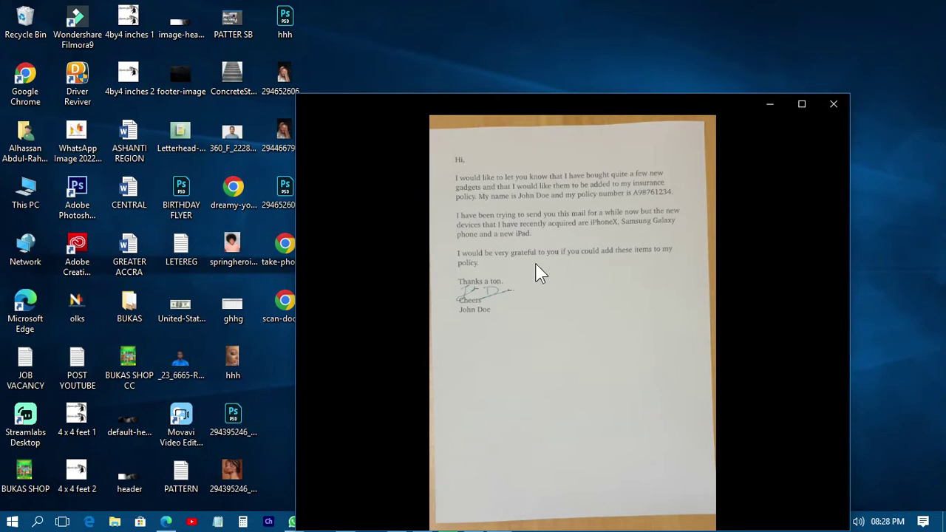
{"action": "mouse_move", "coordinate": [539, 274]}
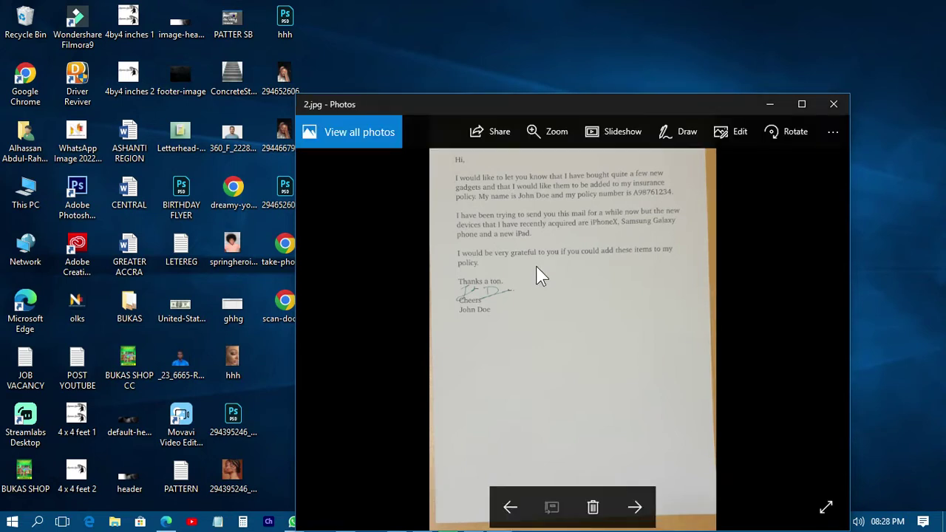
{"action": "left_click", "coordinate": [831, 106]}
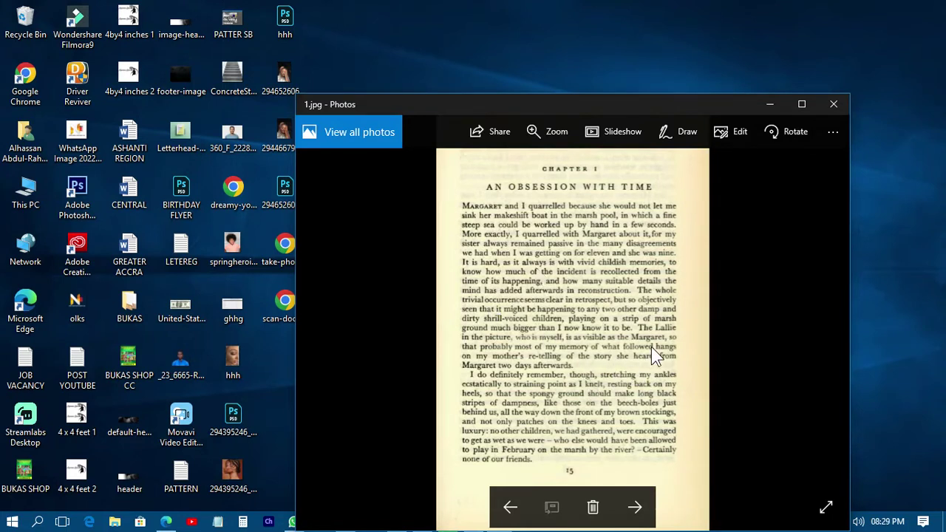
{"action": "left_click", "coordinate": [834, 106]}
{"action": "left_click_drag", "start_coordinate": [441, 238], "coordinate": [631, 390]}
{"action": "left_click_drag", "start_coordinate": [545, 306], "coordinate": [646, 79]}
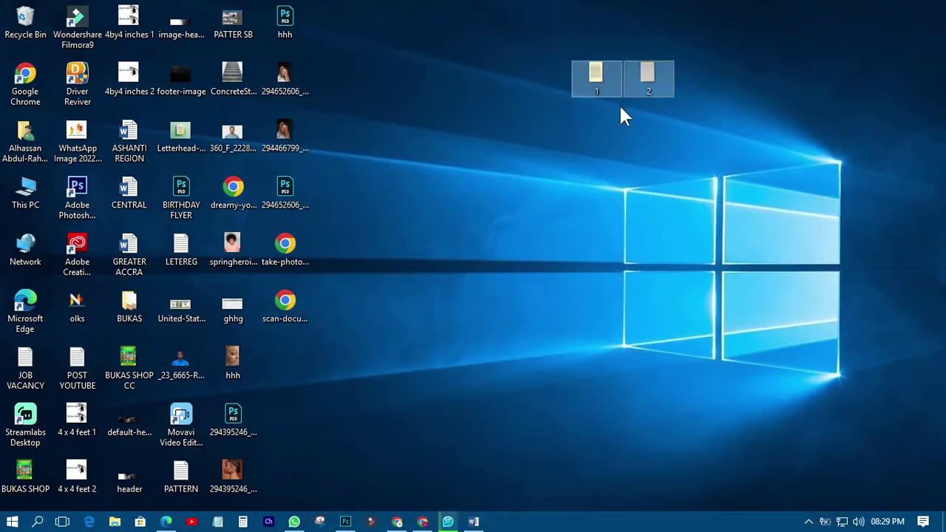
Reopen and close photos 2 and 1 from their new spot, then deselect both files
{"action": "double_click", "coordinate": [652, 79]}
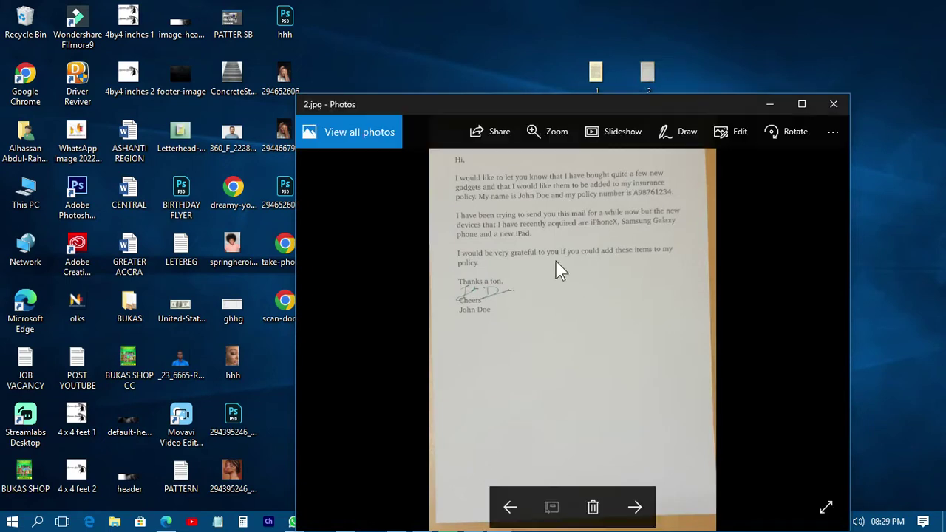
{"action": "left_click", "coordinate": [828, 105]}
{"action": "double_click", "coordinate": [614, 86]}
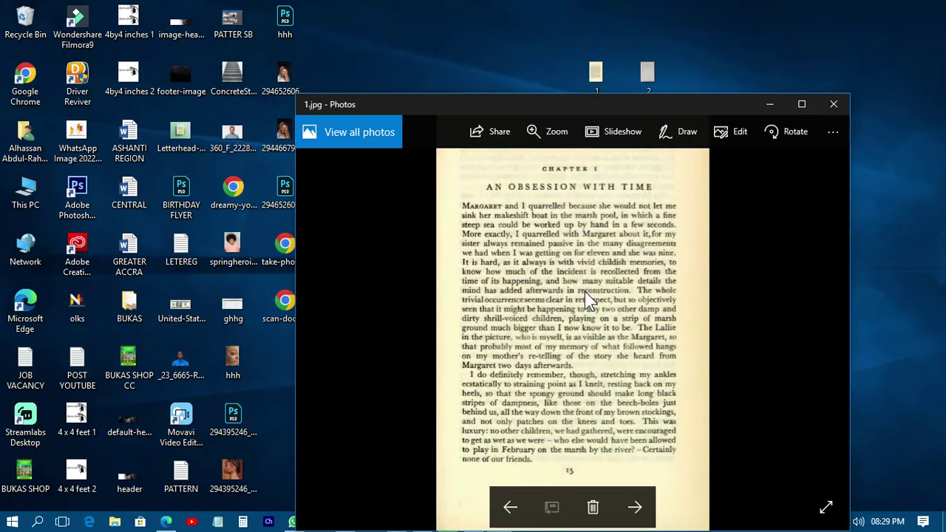
{"action": "left_click", "coordinate": [836, 100]}
{"action": "left_click_drag", "start_coordinate": [564, 112], "coordinate": [684, 73]}
{"action": "left_click", "coordinate": [655, 167]}
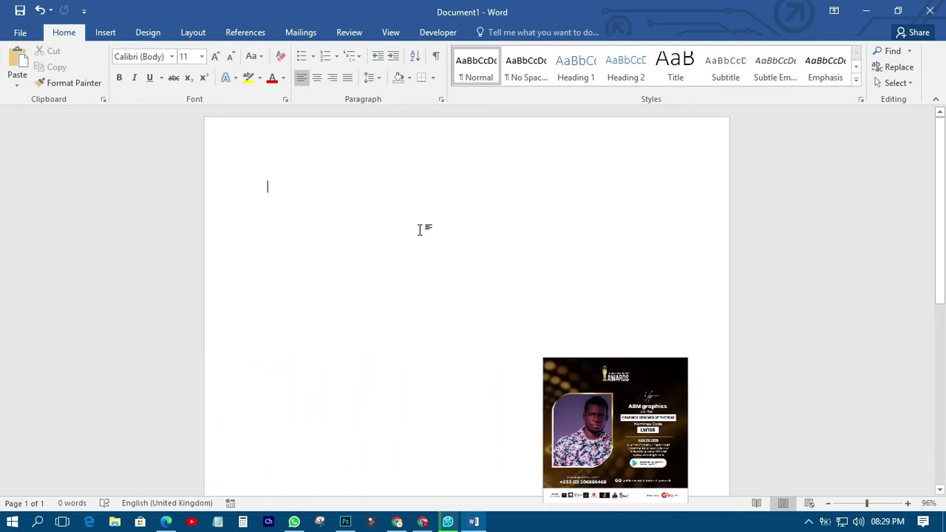
Show the Insert ribbon commands in the blank Document1
{"action": "left_click", "coordinate": [106, 33]}
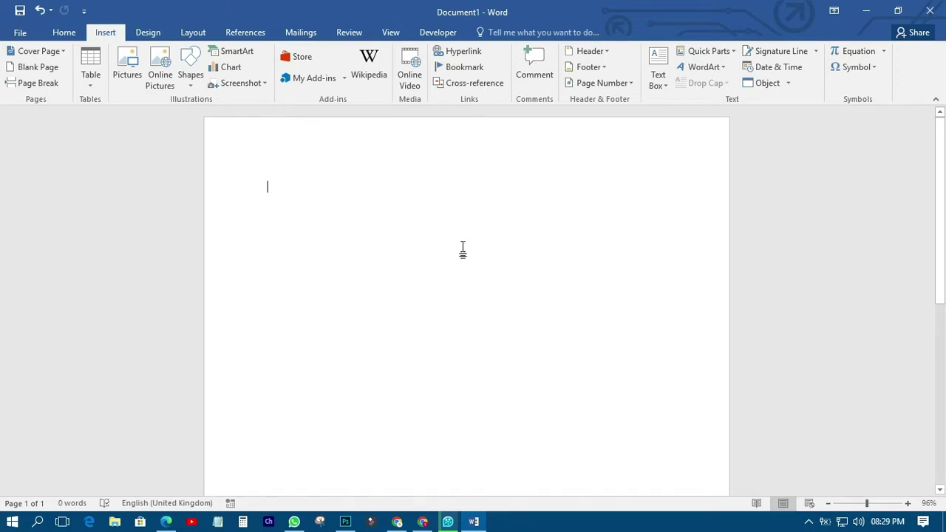
{"action": "left_click", "coordinate": [105, 24]}
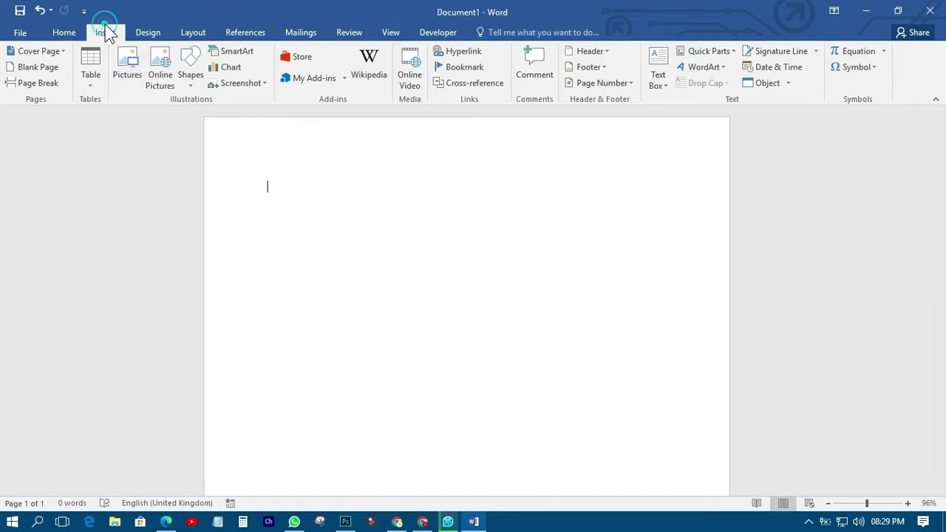
Insert photo 2, the letter, from the Desktop and zoom out to 75%
{"action": "left_click", "coordinate": [124, 65]}
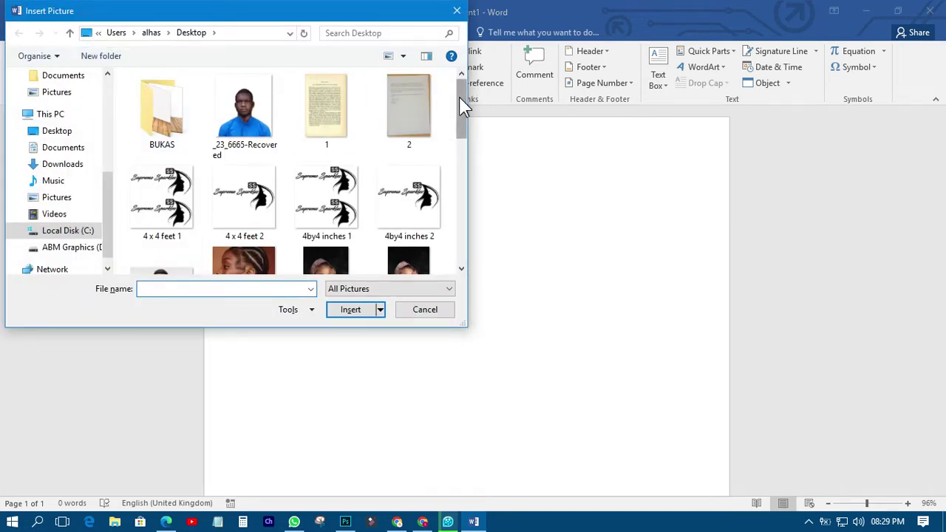
{"action": "left_click", "coordinate": [404, 110]}
{"action": "double_click", "coordinate": [408, 105]}
{"action": "scroll", "coordinate": [608, 279], "scroll_direction": "down", "scroll_amount": 5}
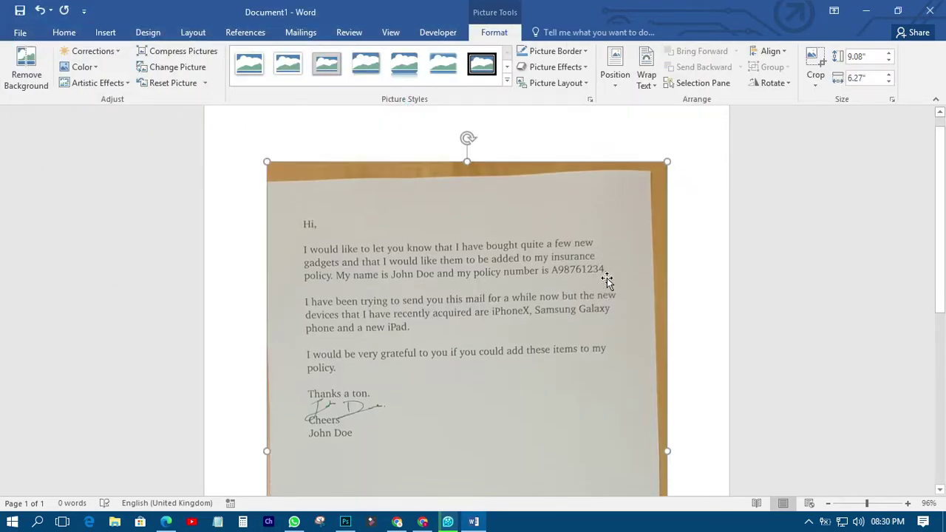
{"action": "scroll", "coordinate": [467, 283], "scroll_direction": "up", "scroll_amount": 2}
{"action": "left_click_drag", "start_coordinate": [867, 503], "coordinate": [859, 504]}
{"action": "scroll", "coordinate": [629, 380], "scroll_direction": "up", "scroll_amount": 5}
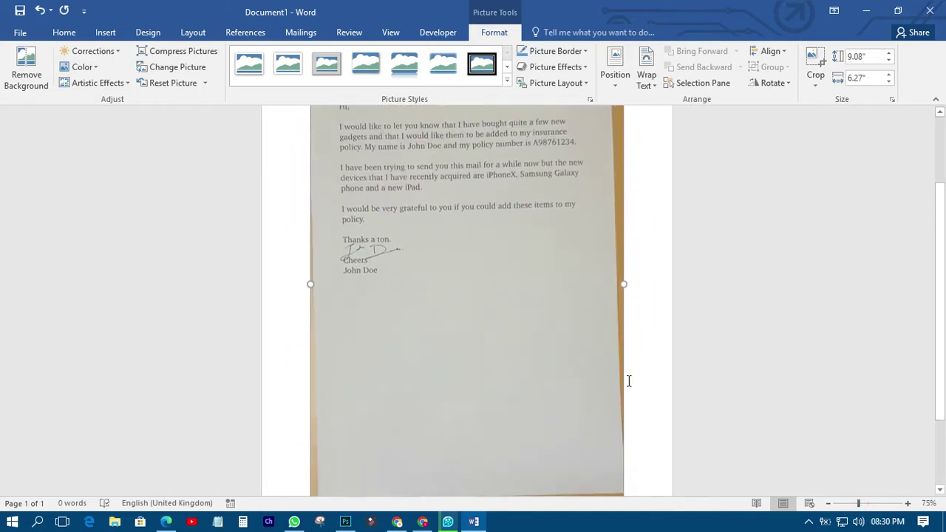
{"action": "scroll", "coordinate": [629, 381], "scroll_direction": "down", "scroll_amount": 1}
{"action": "scroll", "coordinate": [629, 381], "scroll_direction": "up", "scroll_amount": 1}
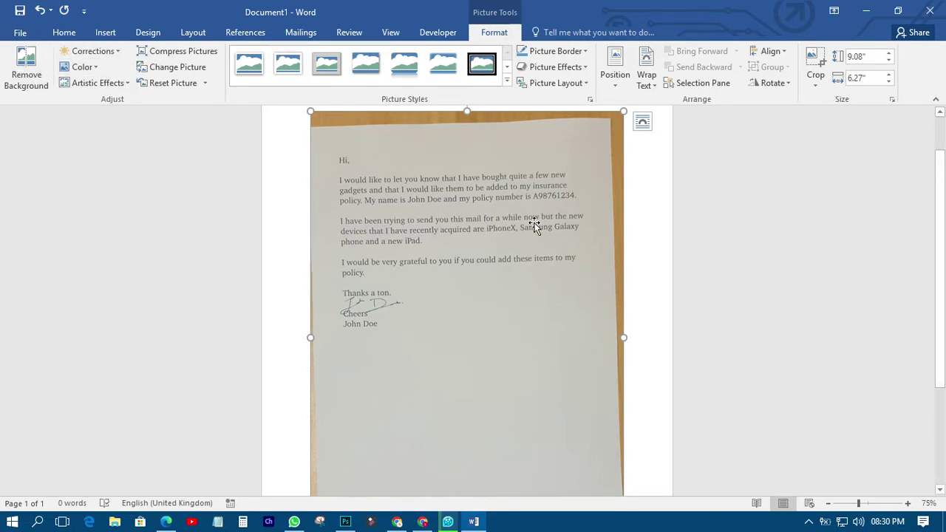
Set the letter picture's wrapping to In Front of Text and drag it into place
{"action": "left_click", "coordinate": [653, 88]}
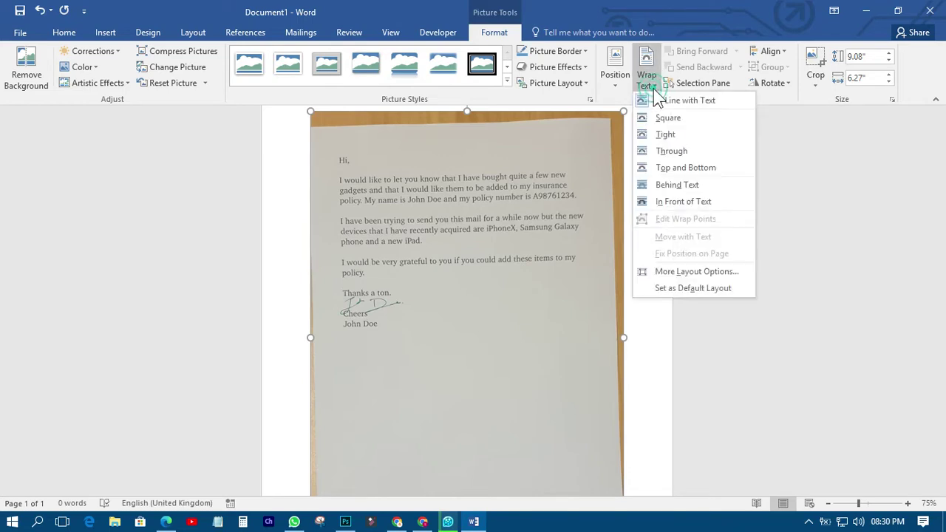
{"action": "left_click", "coordinate": [665, 201]}
{"action": "mouse_move", "coordinate": [472, 288]}
{"action": "left_mouse_down"}
{"action": "mouse_move", "coordinate": [532, 281]}
{"action": "mouse_move", "coordinate": [460, 281]}
{"action": "mouse_move", "coordinate": [563, 271]}
{"action": "mouse_move", "coordinate": [482, 277]}
{"action": "mouse_move", "coordinate": [481, 285]}
{"action": "left_mouse_up"}
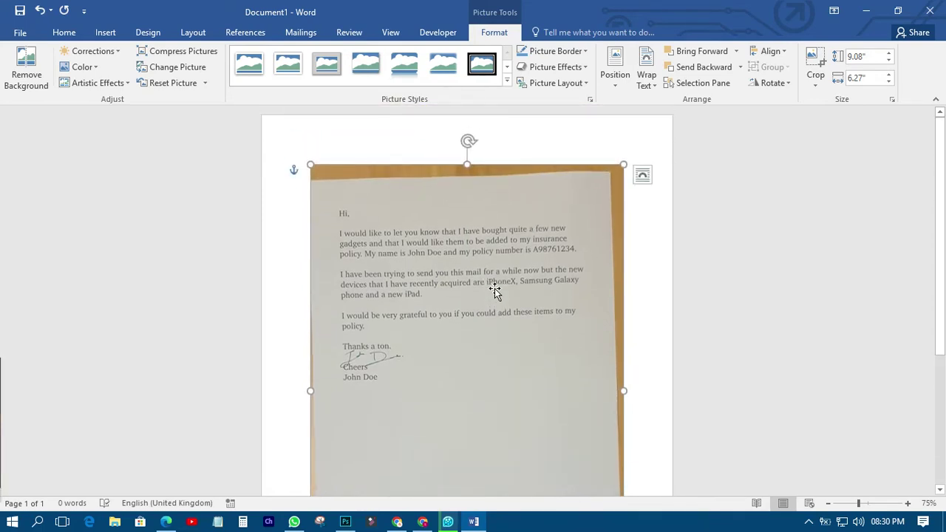
{"action": "scroll", "coordinate": [494, 290], "scroll_direction": "down", "scroll_amount": 1}
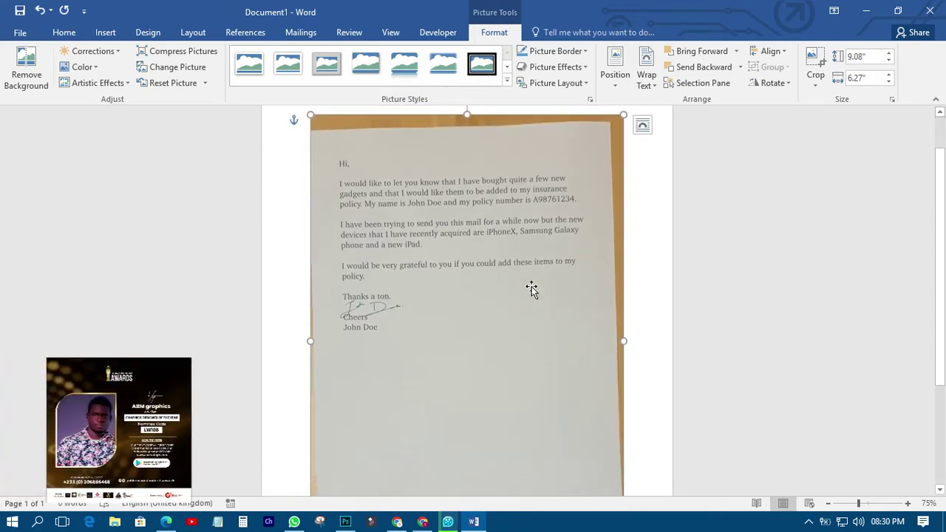
Crop the letter's top, right, left and bottom orange edges to the paper, leaving 8.11" × 5.71"
{"action": "left_click", "coordinate": [815, 66]}
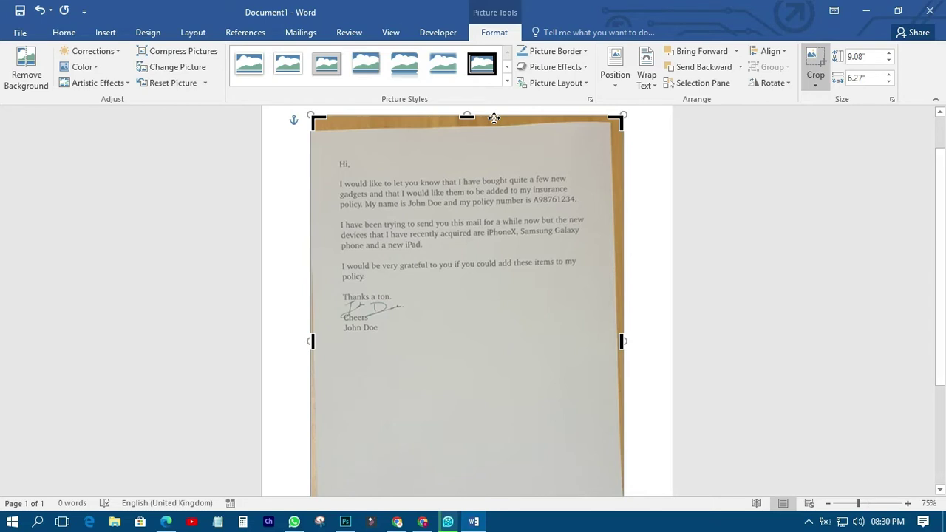
{"action": "left_click_drag", "start_coordinate": [471, 115], "coordinate": [473, 138]}
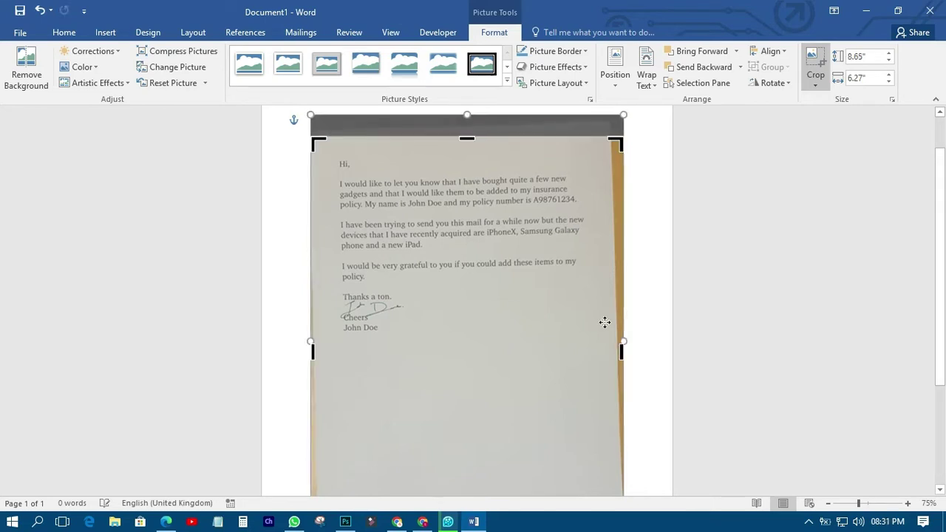
{"action": "left_click_drag", "start_coordinate": [620, 352], "coordinate": [606, 352]}
{"action": "left_click_drag", "start_coordinate": [315, 350], "coordinate": [322, 349]}
{"action": "scroll", "coordinate": [500, 329], "scroll_direction": "down", "scroll_amount": 3}
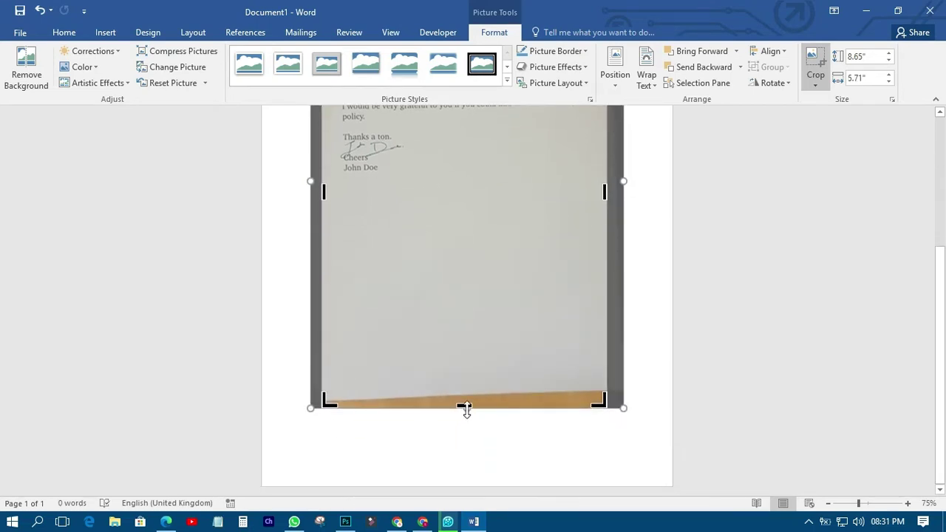
{"action": "left_click_drag", "start_coordinate": [464, 406], "coordinate": [465, 382]}
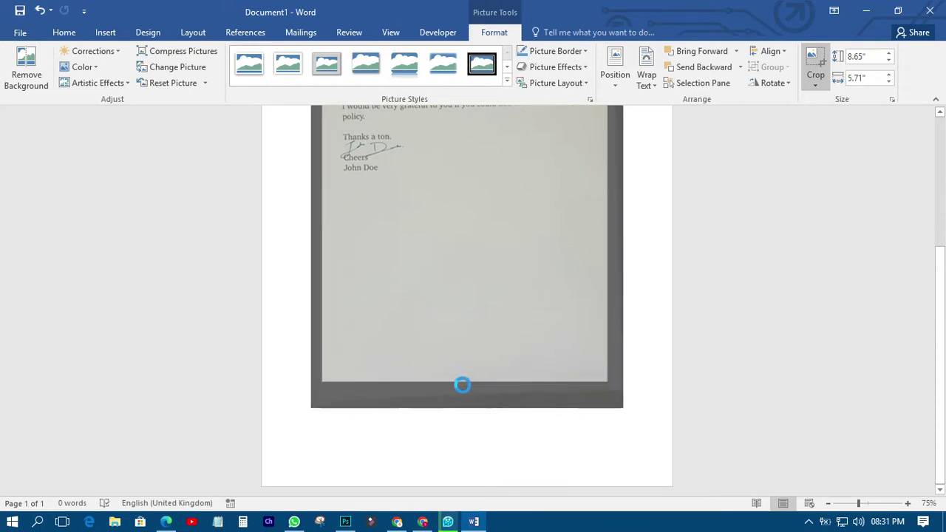
{"action": "scroll", "coordinate": [470, 393], "scroll_direction": "up", "scroll_amount": 2}
{"action": "scroll", "coordinate": [470, 394], "scroll_direction": "up", "scroll_amount": 1}
{"action": "scroll", "coordinate": [470, 394], "scroll_direction": "down", "scroll_amount": 1}
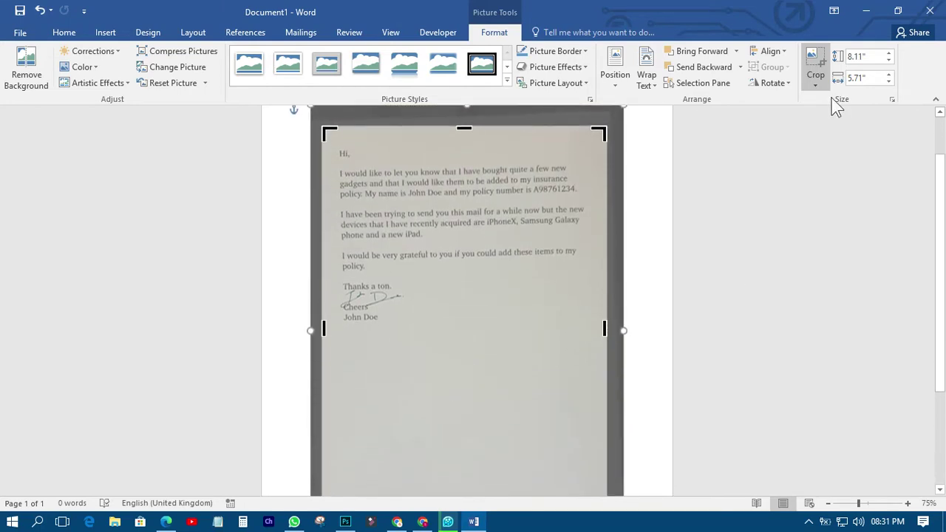
{"action": "left_click", "coordinate": [817, 68]}
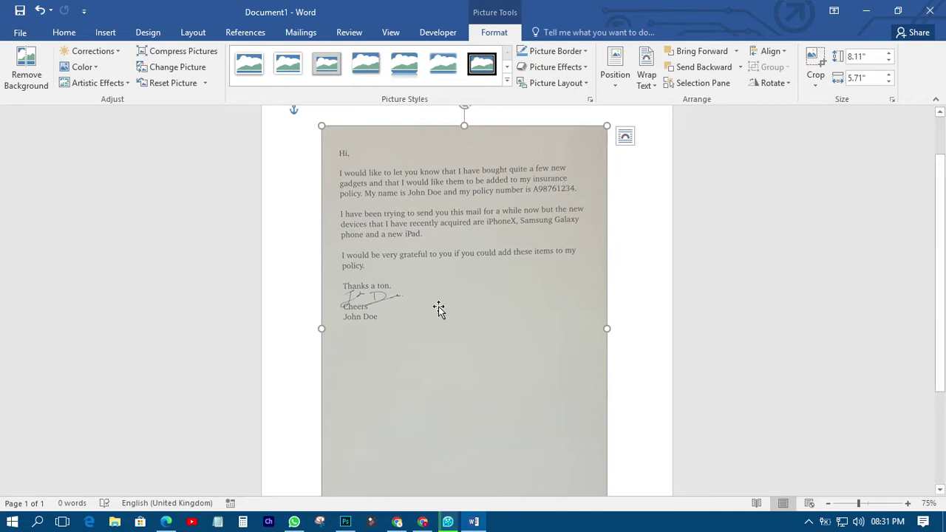
Open the Format Picture pane and expand the letter photo's Picture Corrections settings
{"action": "left_click", "coordinate": [589, 100]}
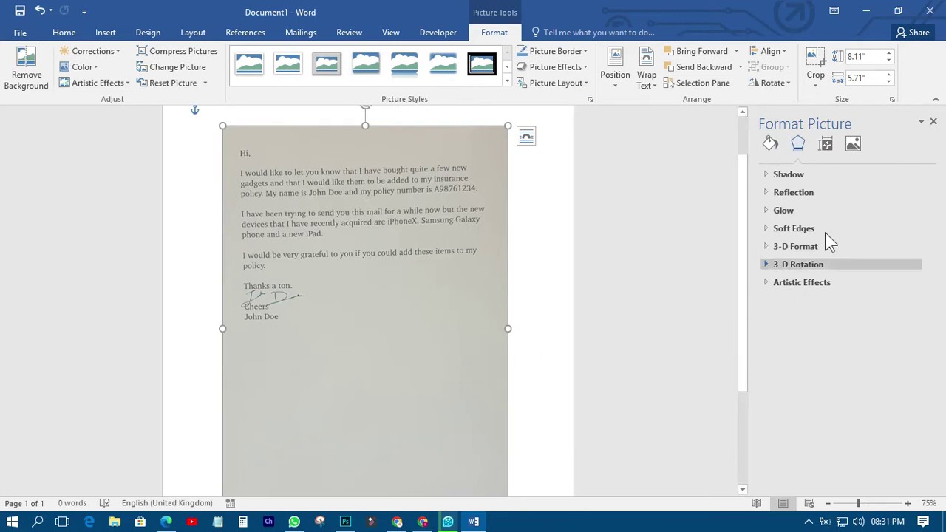
{"action": "left_click", "coordinate": [854, 146]}
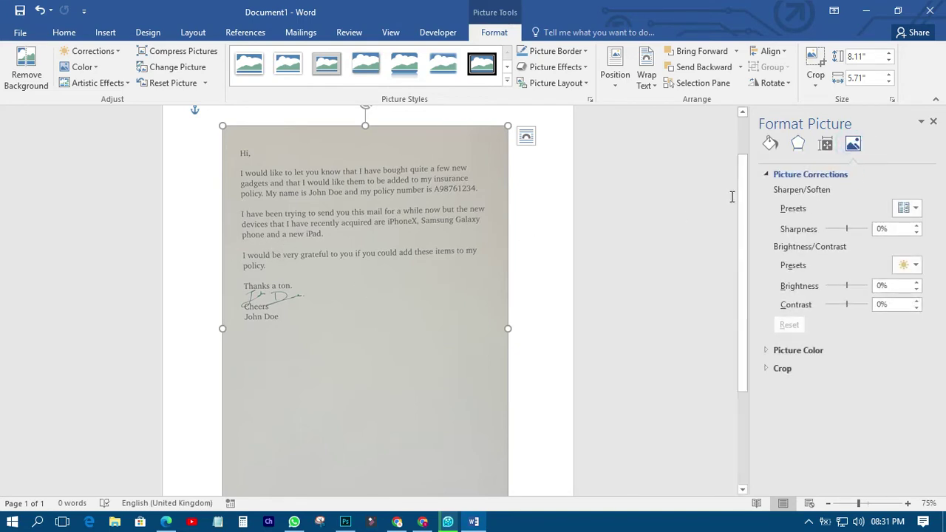
{"action": "left_click", "coordinate": [773, 175]}
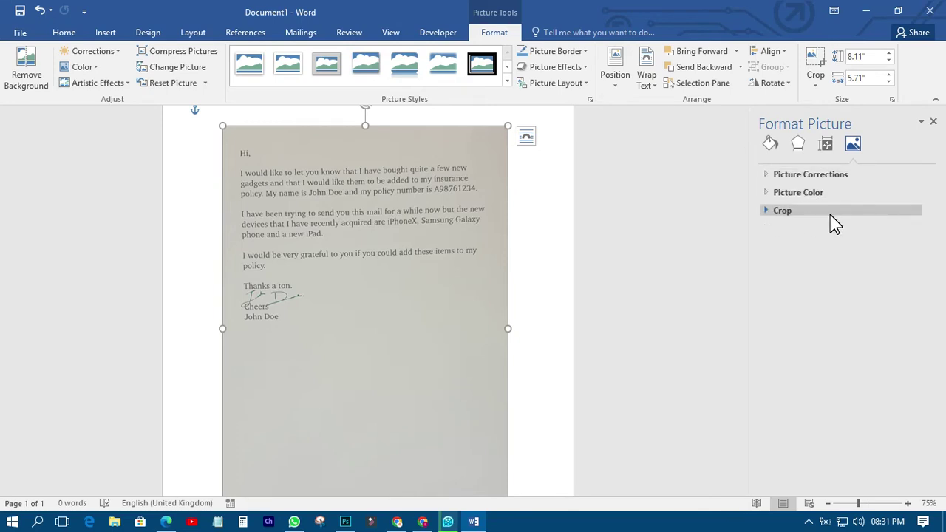
{"action": "left_click", "coordinate": [768, 176]}
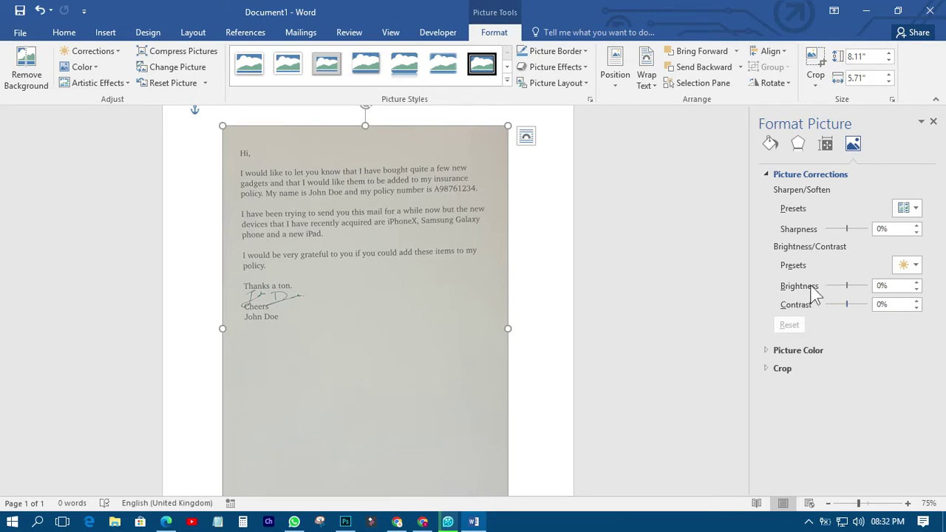
Set the letter photo to brightness 40%, contrast -40% and sharpness 40%
{"action": "left_click", "coordinate": [892, 287]}
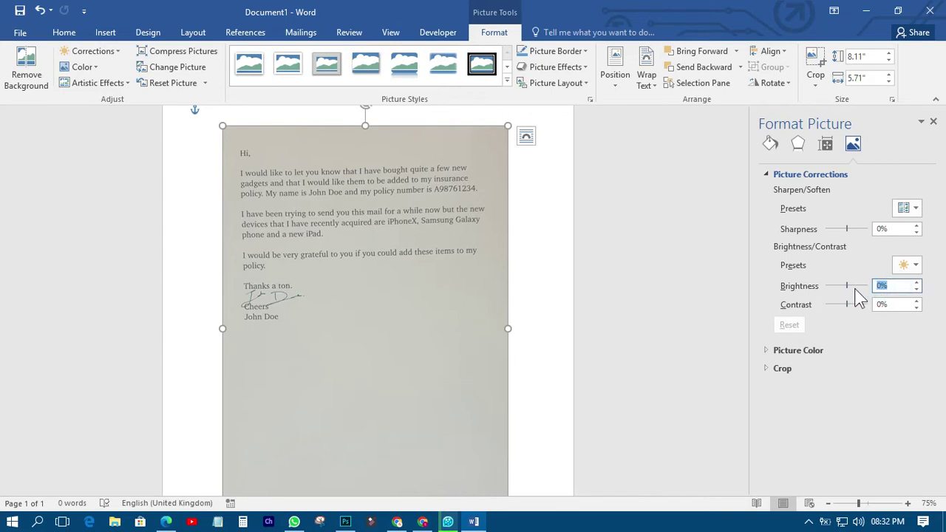
{"action": "type", "text": "40"}
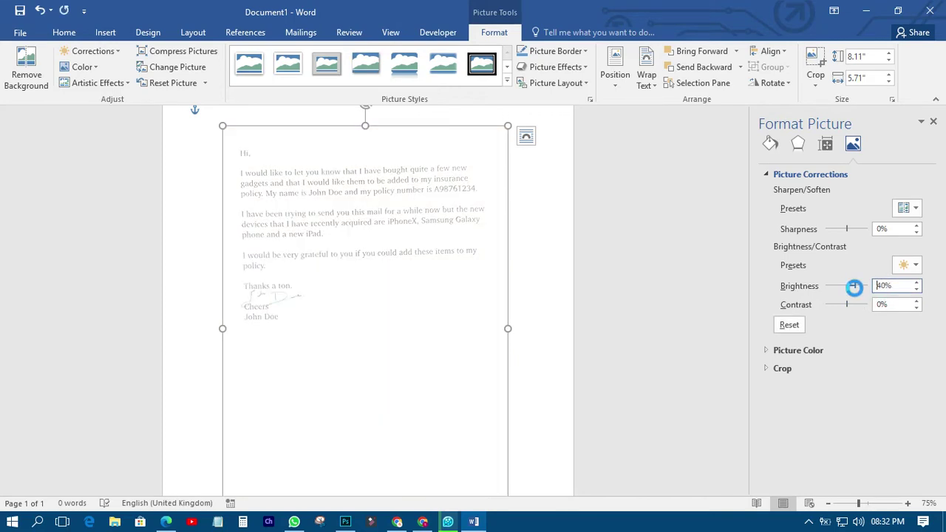
{"action": "left_click", "coordinate": [888, 304]}
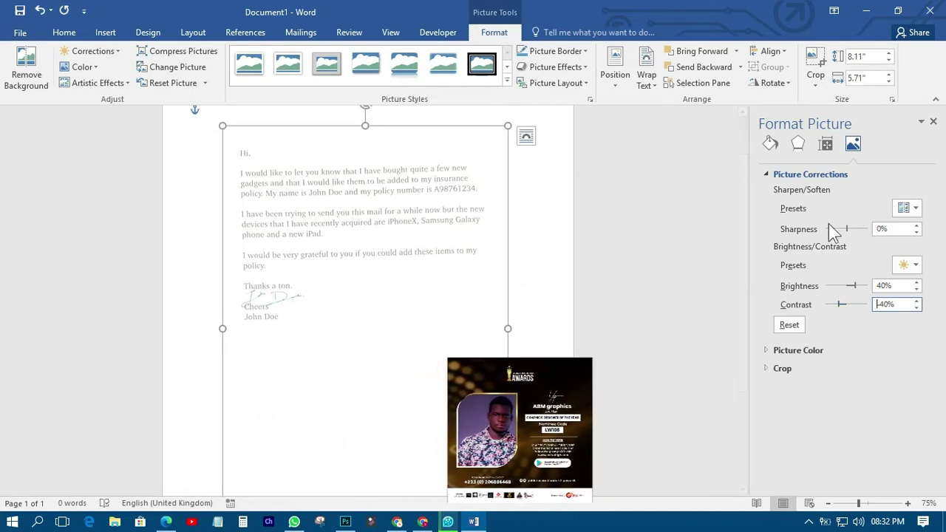
{"action": "double_click", "coordinate": [890, 228]}
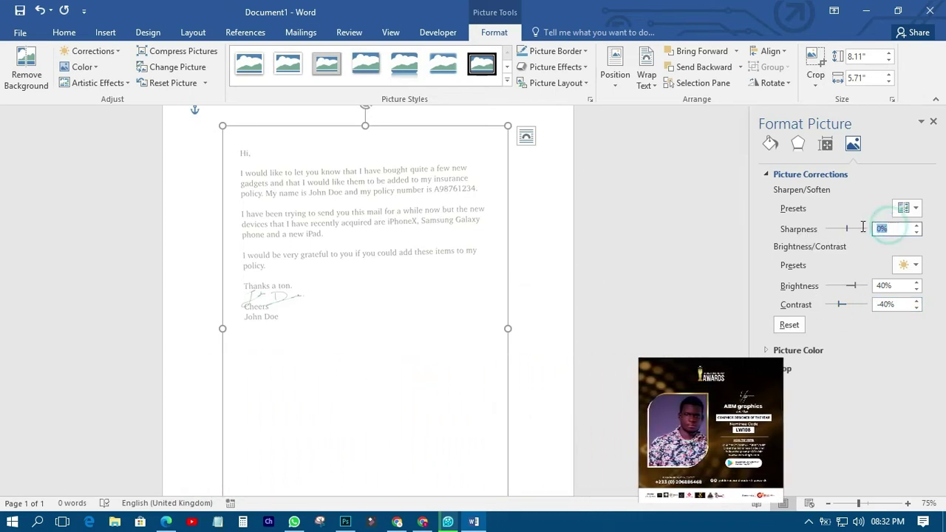
{"action": "type", "text": "4"}
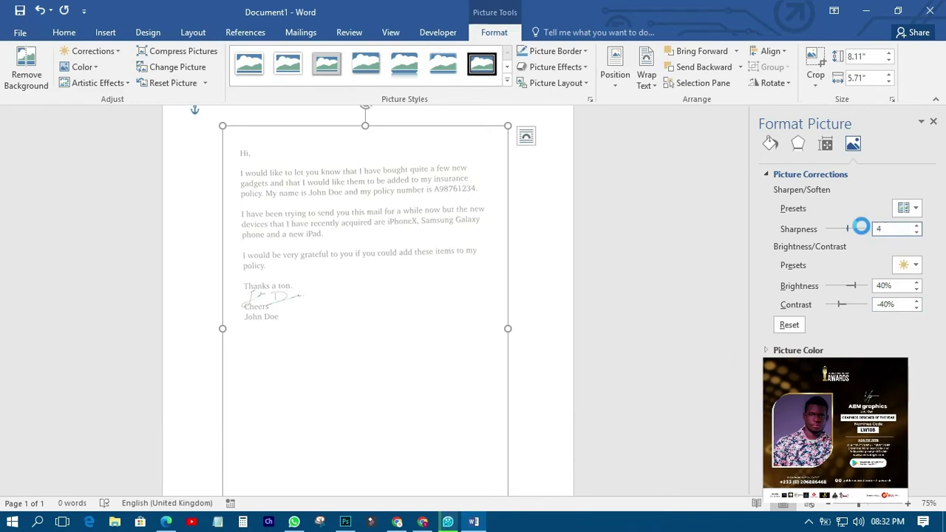
{"action": "type", "text": "0"}
{"action": "key", "text": "Return"}
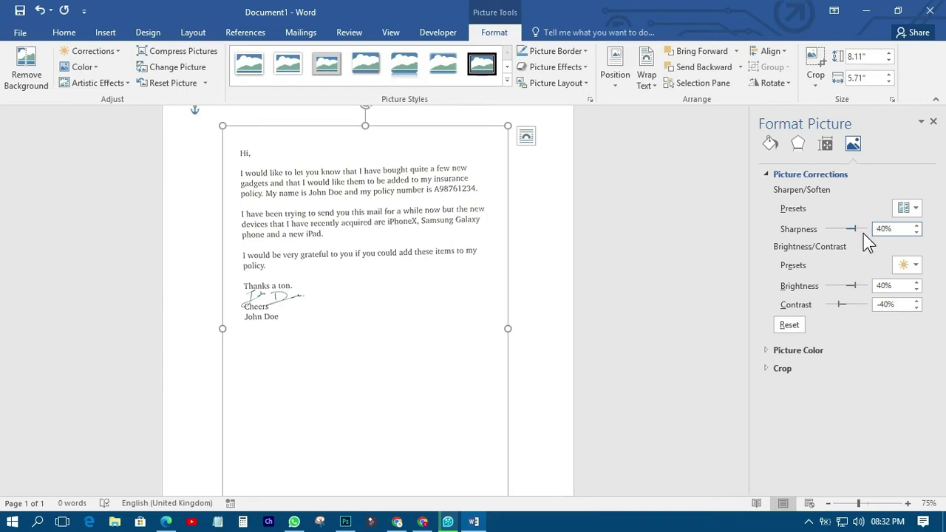
Zoom to 108% and compare against the original 2.jpg opened full screen in Photos
{"action": "scroll", "coordinate": [449, 287], "scroll_direction": "up", "scroll_amount": 1}
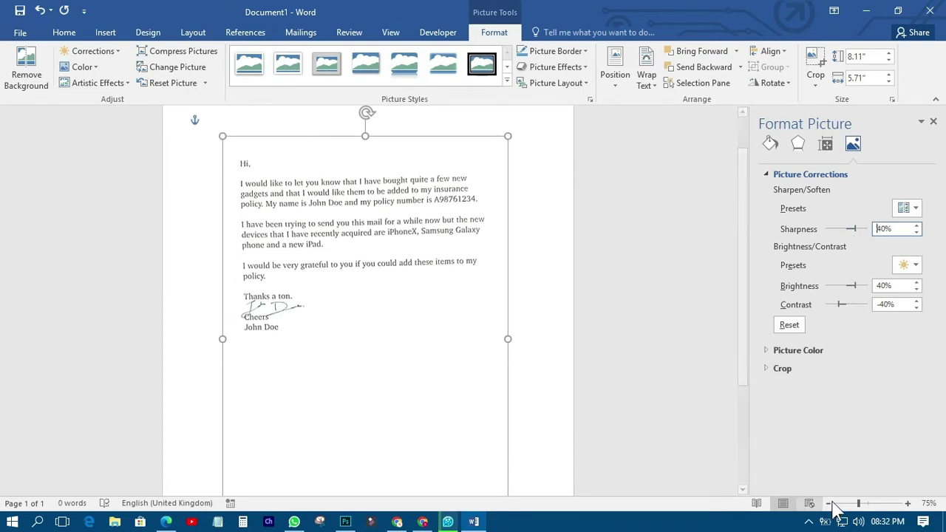
{"action": "left_click_drag", "start_coordinate": [858, 503], "coordinate": [869, 505]}
{"action": "scroll", "coordinate": [370, 381], "scroll_direction": "up", "scroll_amount": 1}
{"action": "scroll", "coordinate": [365, 388], "scroll_direction": "down", "scroll_amount": 1}
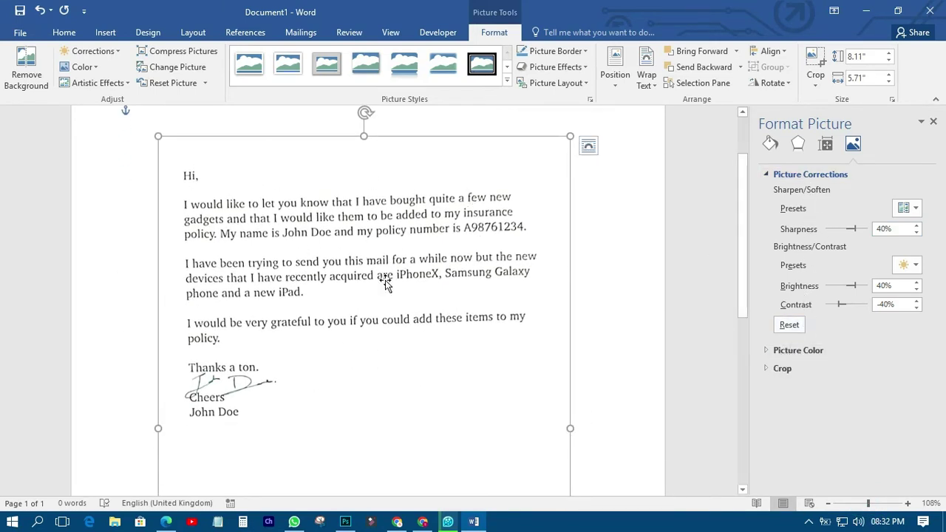
{"action": "scroll", "coordinate": [376, 280], "scroll_direction": "down", "scroll_amount": 4}
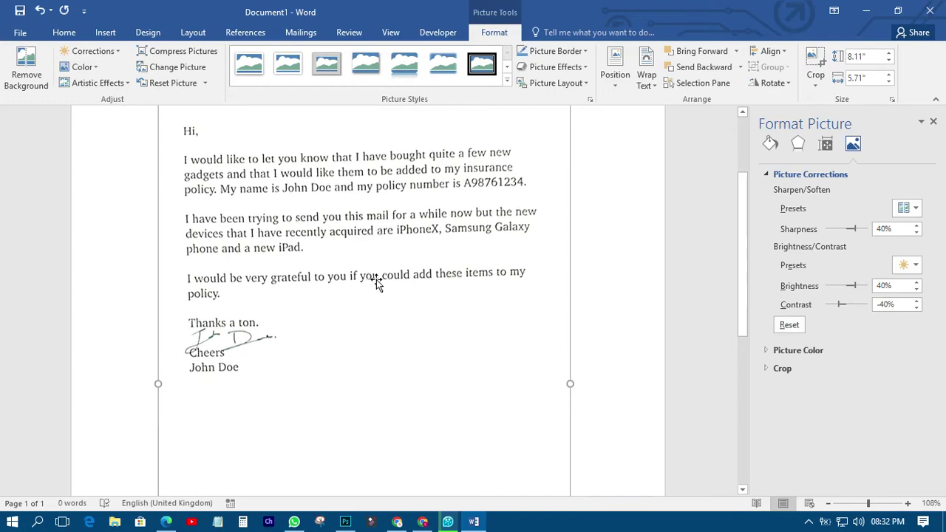
{"action": "scroll", "coordinate": [431, 404], "scroll_direction": "up", "scroll_amount": 3}
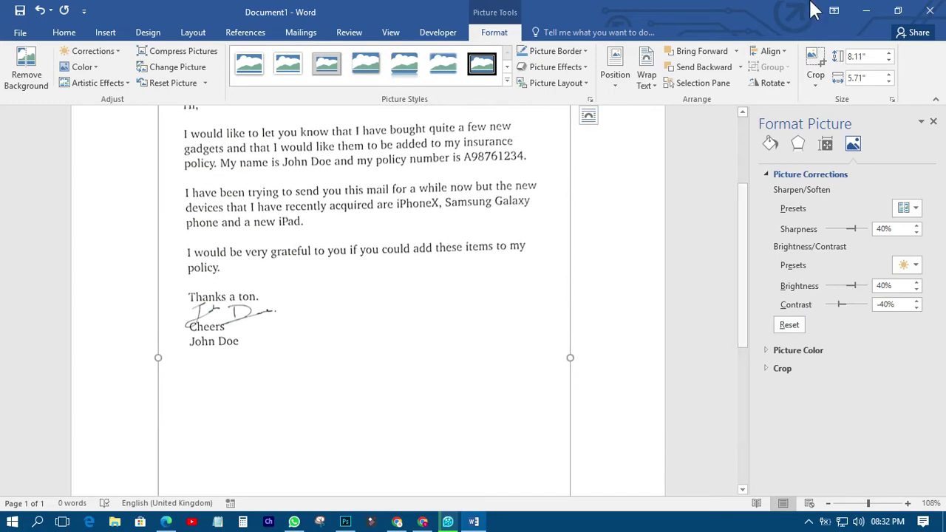
{"action": "left_click", "coordinate": [866, 10]}
{"action": "double_click", "coordinate": [647, 81]}
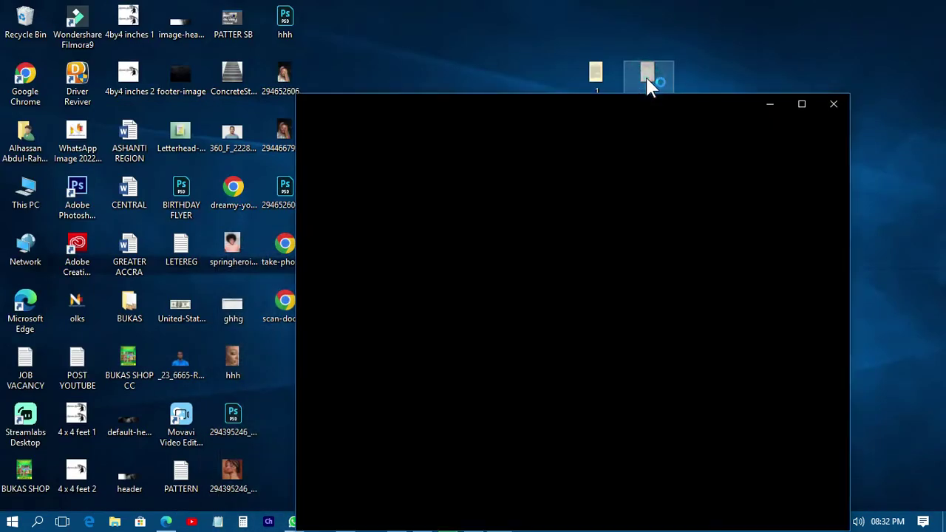
{"action": "left_click", "coordinate": [804, 100]}
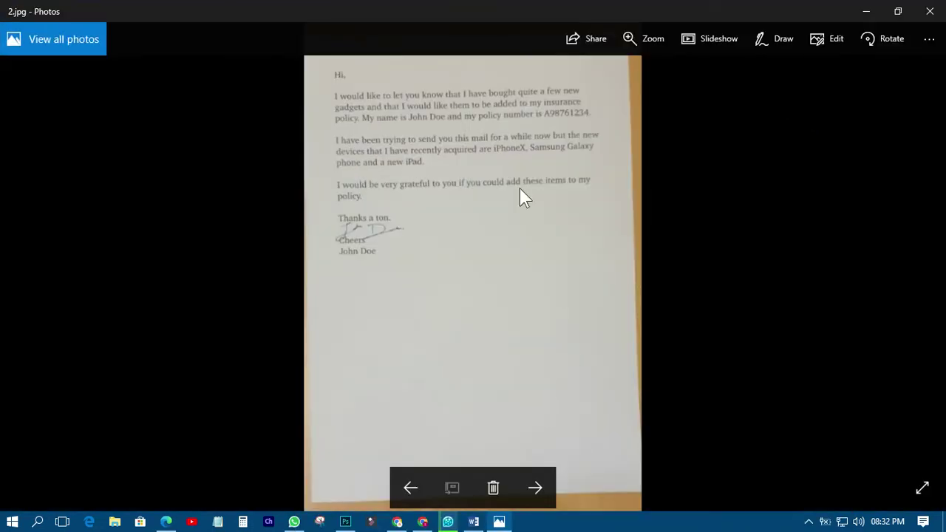
{"action": "left_click", "coordinate": [473, 522]}
Collapse the Picture Corrections section under the corrected letter photo
{"action": "scroll", "coordinate": [410, 300], "scroll_direction": "up", "scroll_amount": 1}
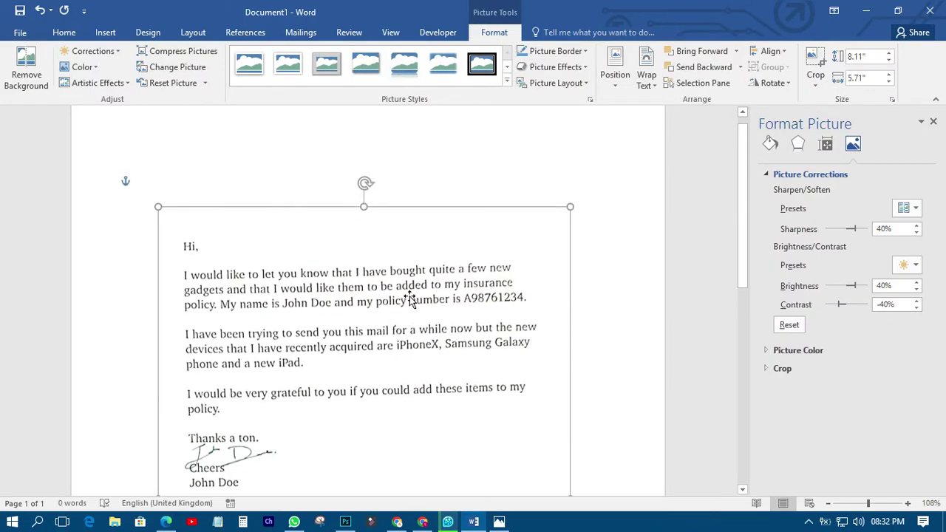
{"action": "scroll", "coordinate": [409, 299], "scroll_direction": "down", "scroll_amount": 1}
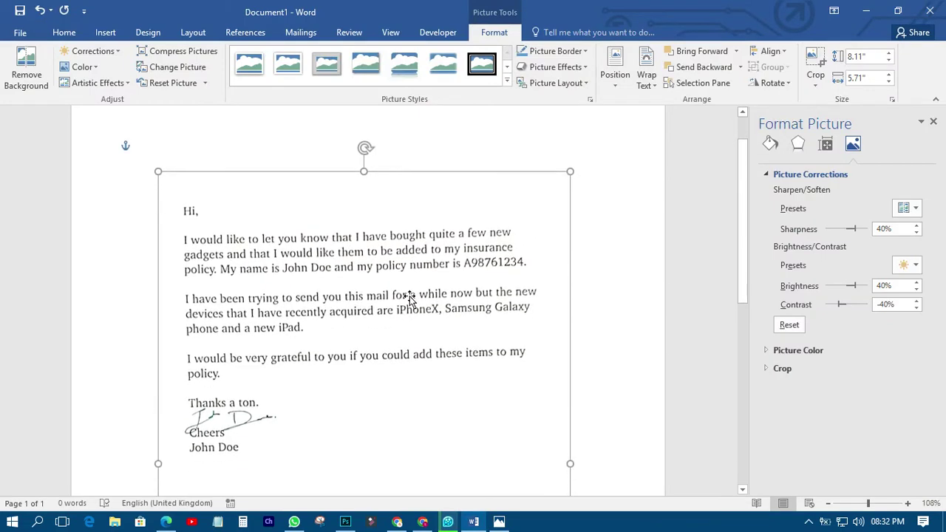
{"action": "left_click", "coordinate": [767, 174]}
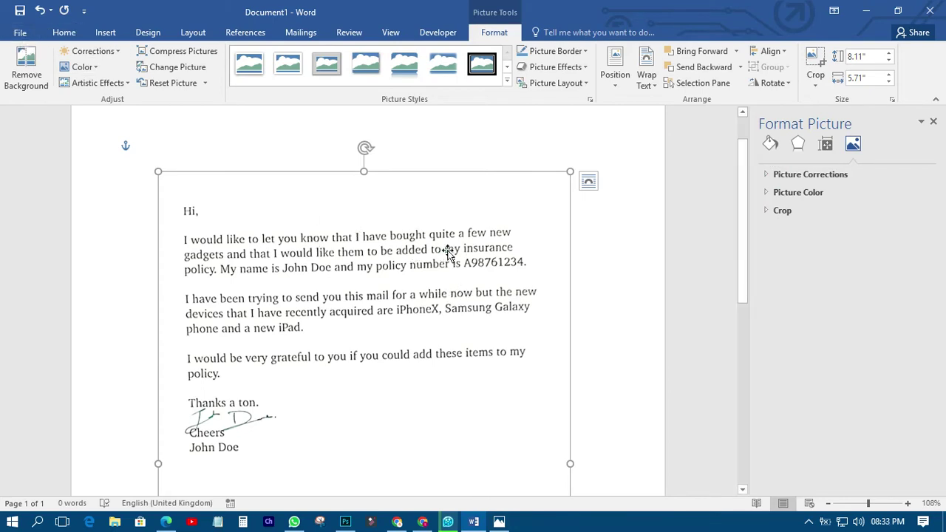
Delete the letter photo and insert picture file 1, the book page
{"action": "key", "text": "Delete"}
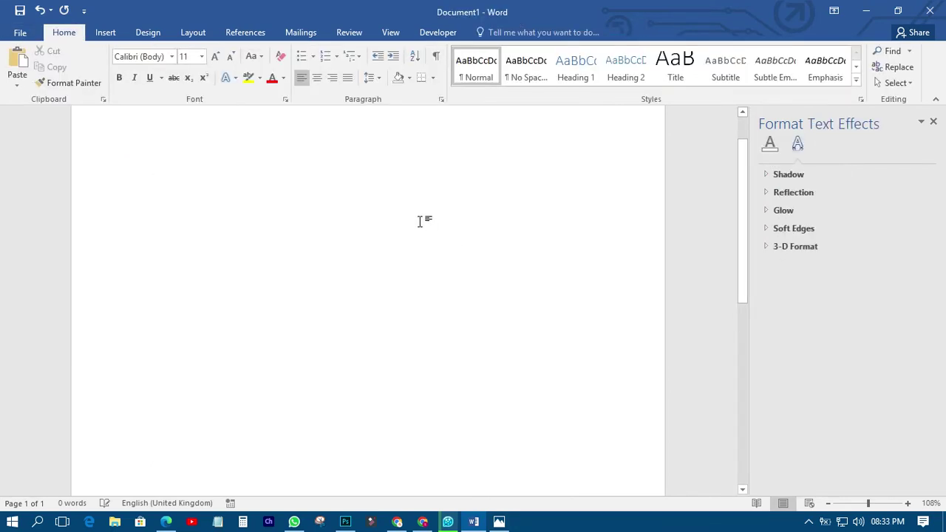
{"action": "left_click", "coordinate": [107, 30]}
{"action": "left_click", "coordinate": [130, 68]}
{"action": "double_click", "coordinate": [340, 111]}
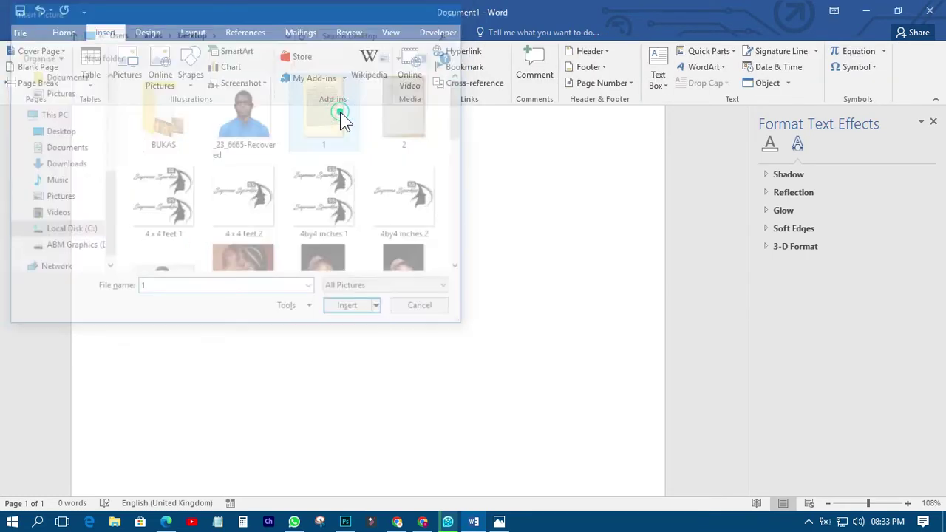
Zoom the document out to 64% and select the inserted book page picture
{"action": "scroll", "coordinate": [466, 300], "scroll_direction": "down", "scroll_amount": 6}
{"action": "scroll", "coordinate": [473, 301], "scroll_direction": "up", "scroll_amount": 6}
{"action": "scroll", "coordinate": [472, 302], "scroll_direction": "down", "scroll_amount": 6}
{"action": "scroll", "coordinate": [473, 302], "scroll_direction": "up", "scroll_amount": 6}
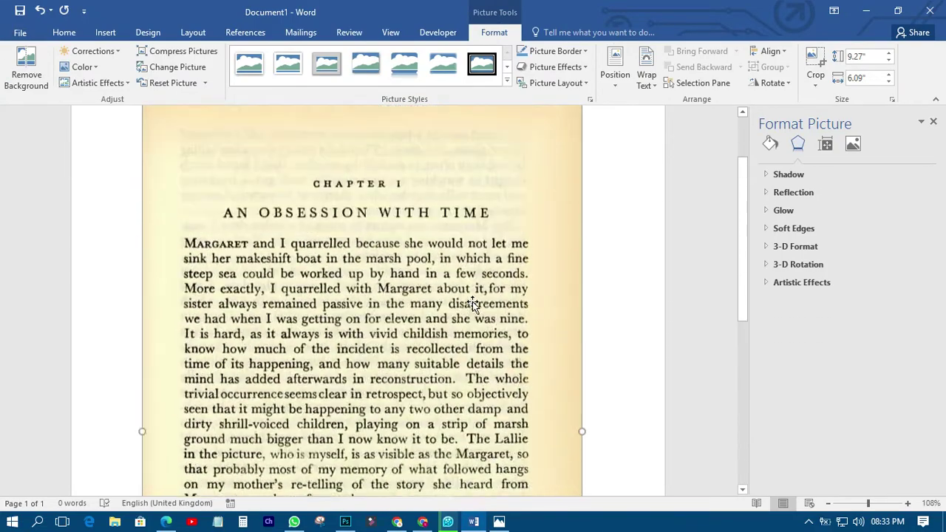
{"action": "scroll", "coordinate": [472, 301], "scroll_direction": "up", "scroll_amount": 1}
{"action": "left_click", "coordinate": [863, 503]}
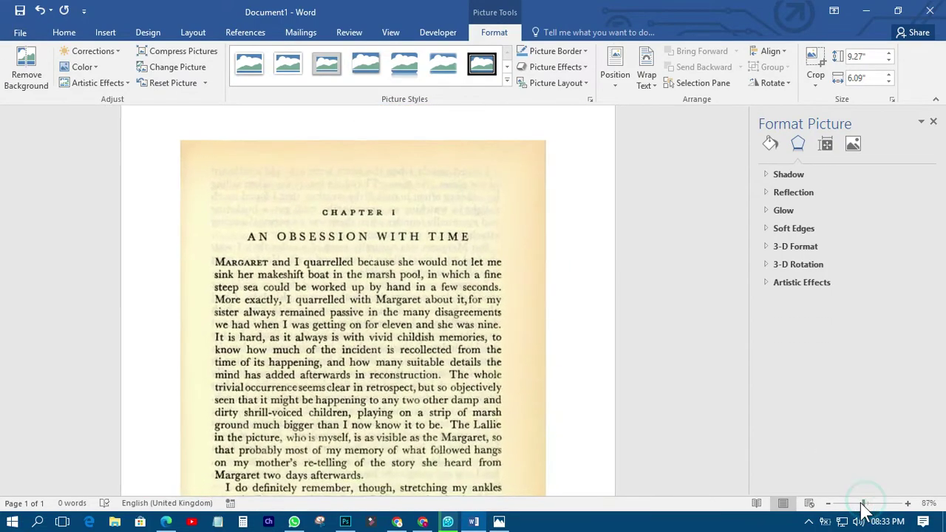
{"action": "left_click_drag", "start_coordinate": [863, 504], "coordinate": [860, 503]}
{"action": "left_click", "coordinate": [492, 197]}
{"action": "scroll", "coordinate": [461, 275], "scroll_direction": "down", "scroll_amount": 3}
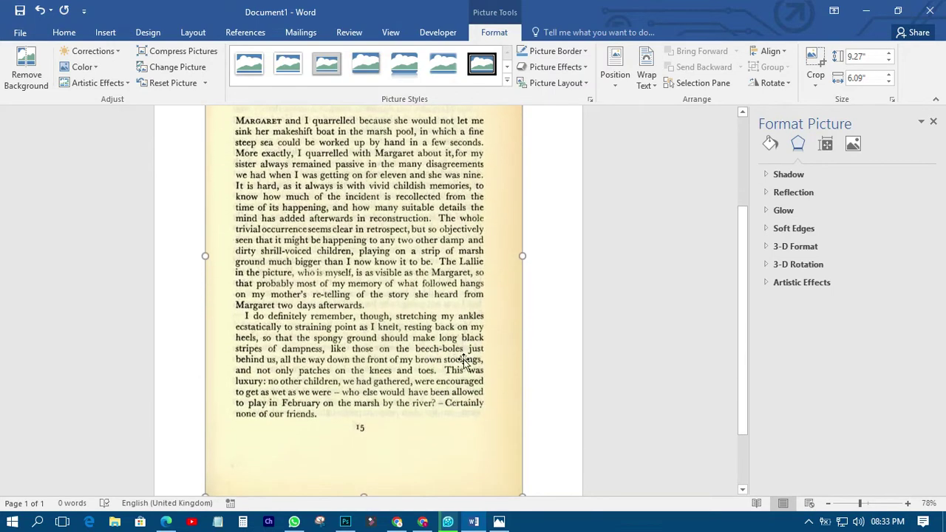
{"action": "left_click_drag", "start_coordinate": [860, 503], "coordinate": [854, 503]}
{"action": "scroll", "coordinate": [507, 385], "scroll_direction": "up", "scroll_amount": 1}
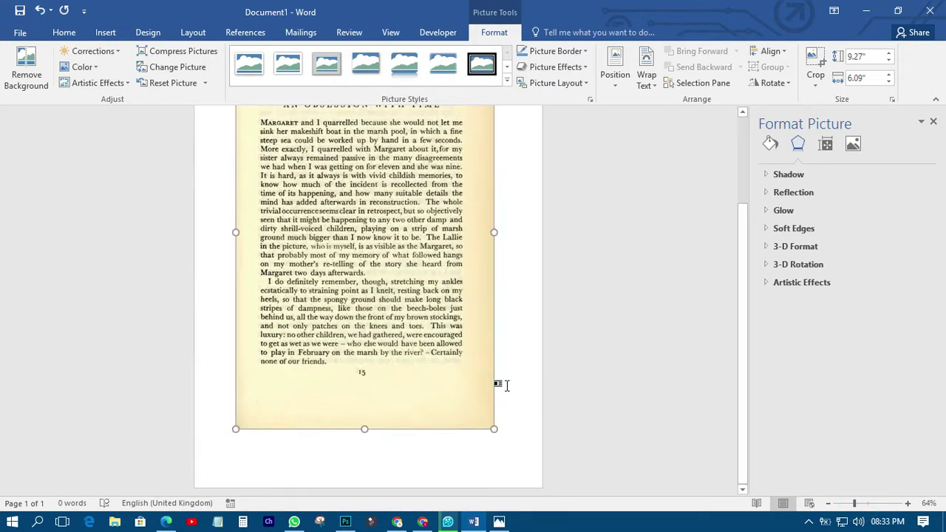
{"action": "scroll", "coordinate": [507, 385], "scroll_direction": "up", "scroll_amount": 2}
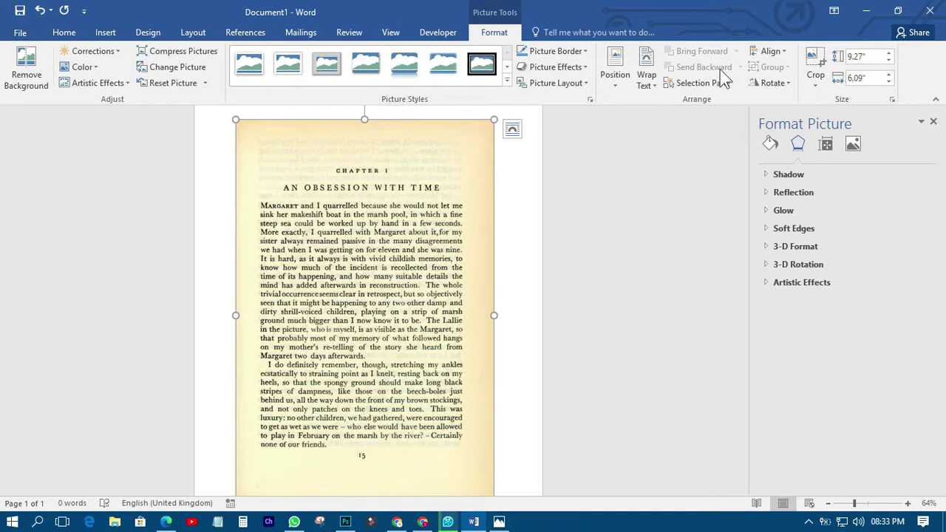
Set the book page photo to In Front of Text and start cropping it
{"action": "left_click", "coordinate": [646, 80]}
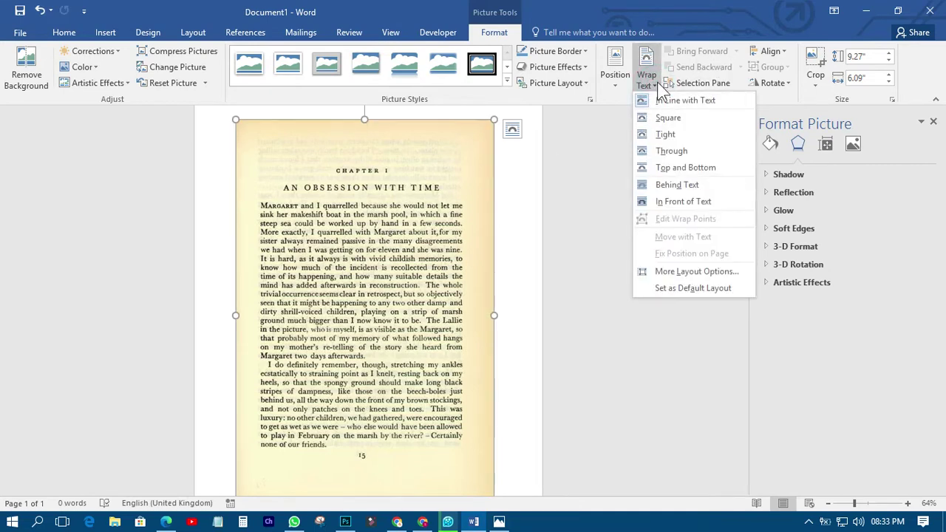
{"action": "left_click", "coordinate": [662, 200]}
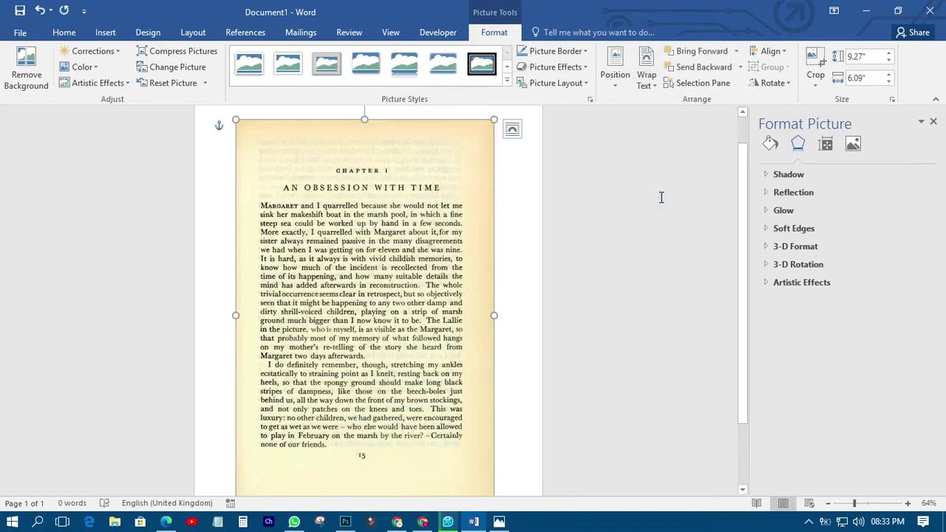
{"action": "left_click", "coordinate": [818, 93]}
{"action": "left_click", "coordinate": [824, 98]}
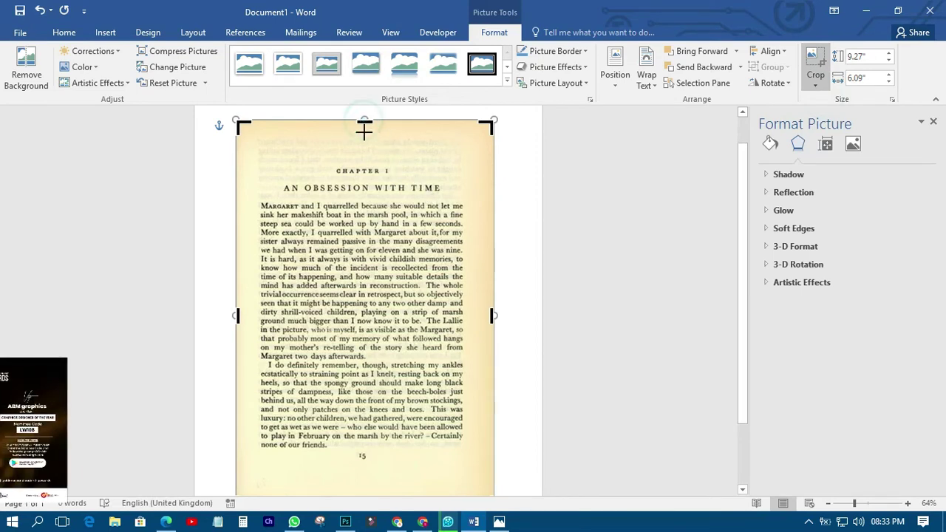
Crop the top, right, left and bottom edges in to the book page's borders
{"action": "left_click_drag", "start_coordinate": [364, 125], "coordinate": [365, 145]}
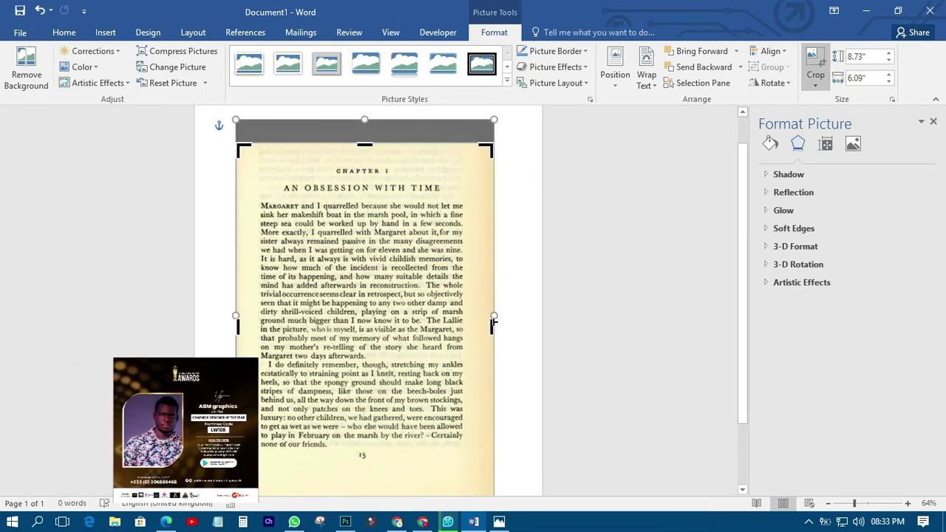
{"action": "left_click_drag", "start_coordinate": [493, 325], "coordinate": [475, 328]}
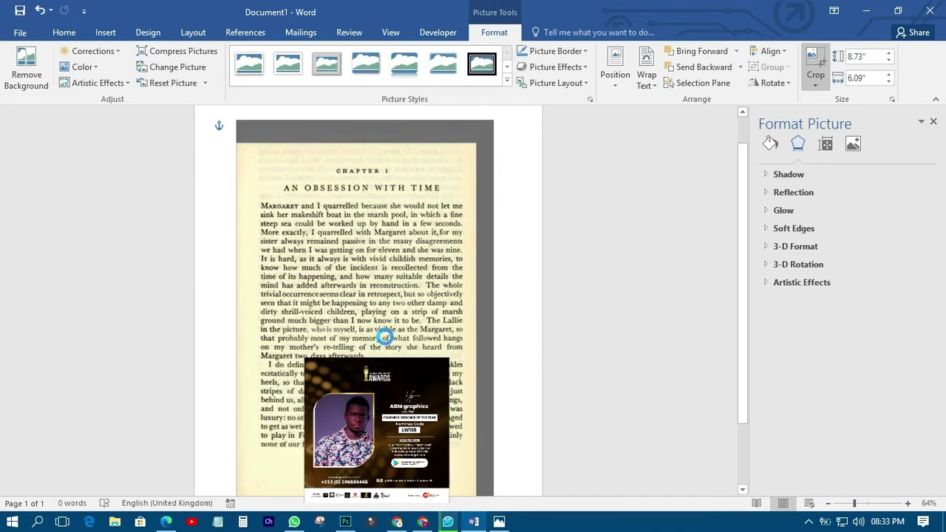
{"action": "left_click_drag", "start_coordinate": [237, 328], "coordinate": [250, 328]}
{"action": "scroll", "coordinate": [362, 436], "scroll_direction": "down", "scroll_amount": 2}
{"action": "left_click_drag", "start_coordinate": [359, 446], "coordinate": [364, 414]}
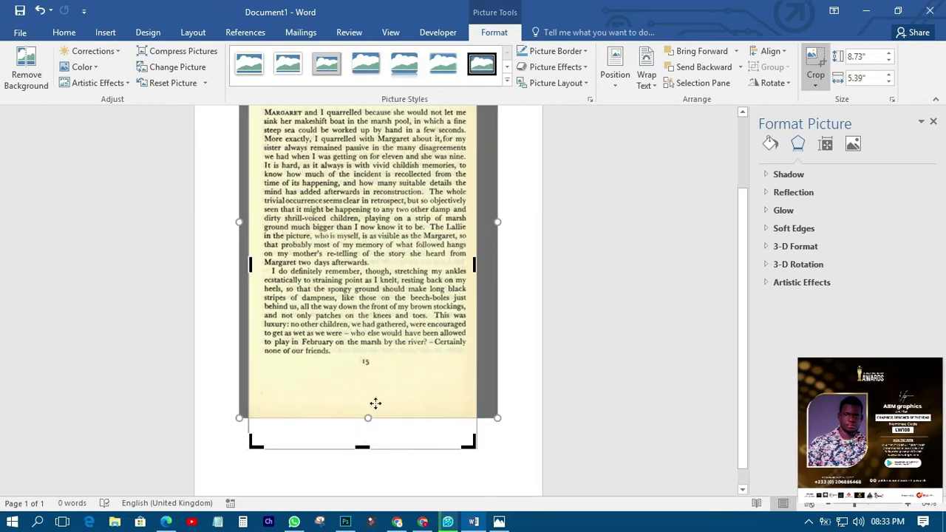
{"action": "left_click_drag", "start_coordinate": [382, 382], "coordinate": [382, 403]}
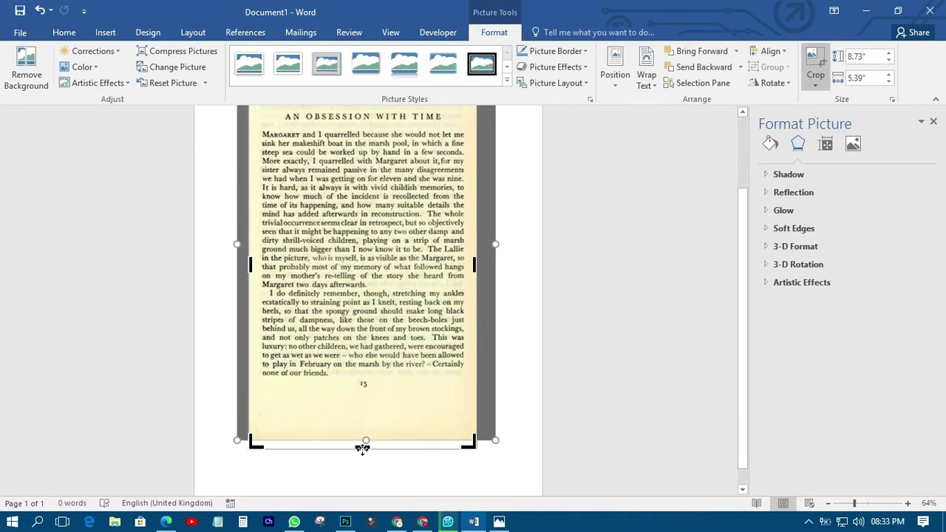
{"action": "left_click_drag", "start_coordinate": [362, 446], "coordinate": [363, 404]}
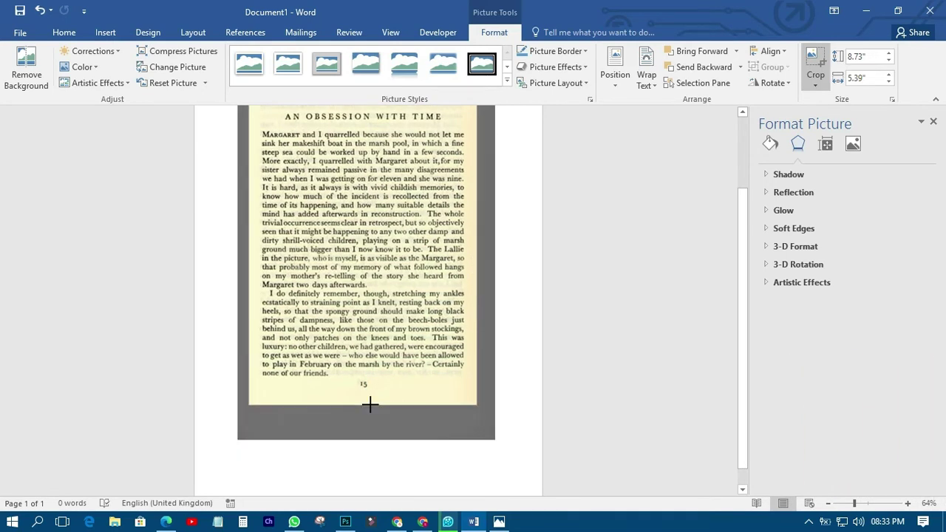
{"action": "scroll", "coordinate": [376, 420], "scroll_direction": "up", "scroll_amount": 3}
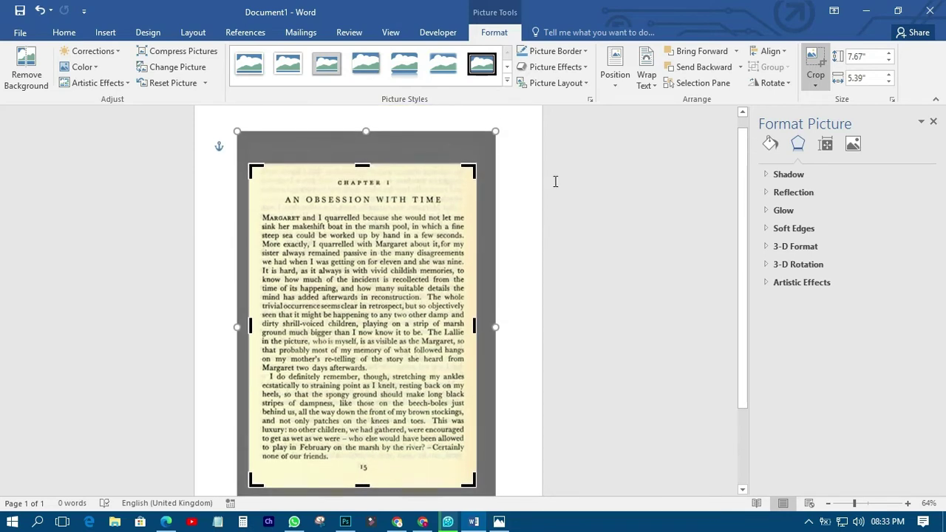
Apply the crop and expand the page photo's Picture Corrections options
{"action": "left_click", "coordinate": [813, 61]}
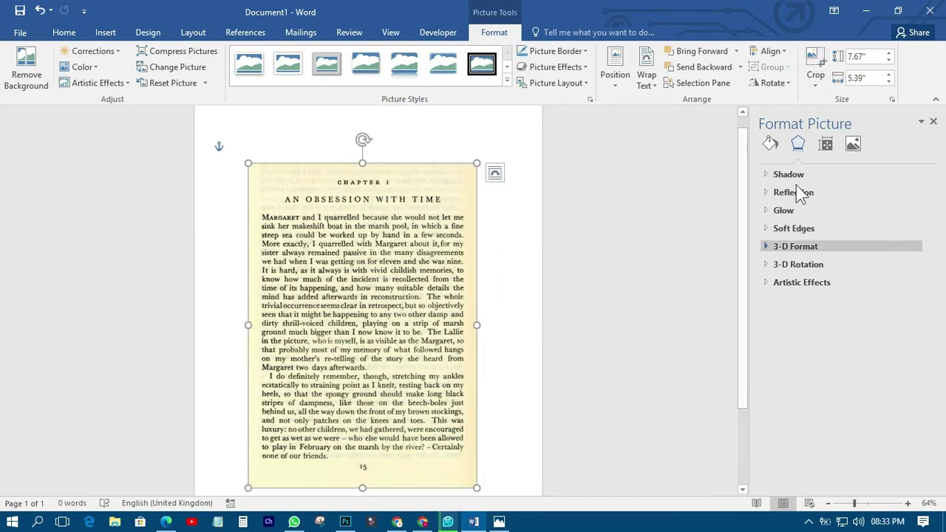
{"action": "left_click", "coordinate": [854, 143]}
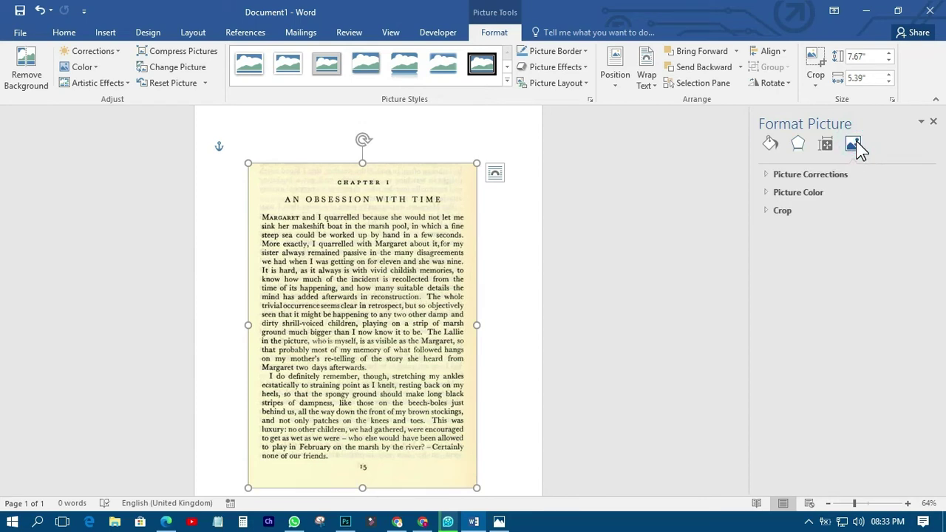
{"action": "left_click", "coordinate": [764, 169]}
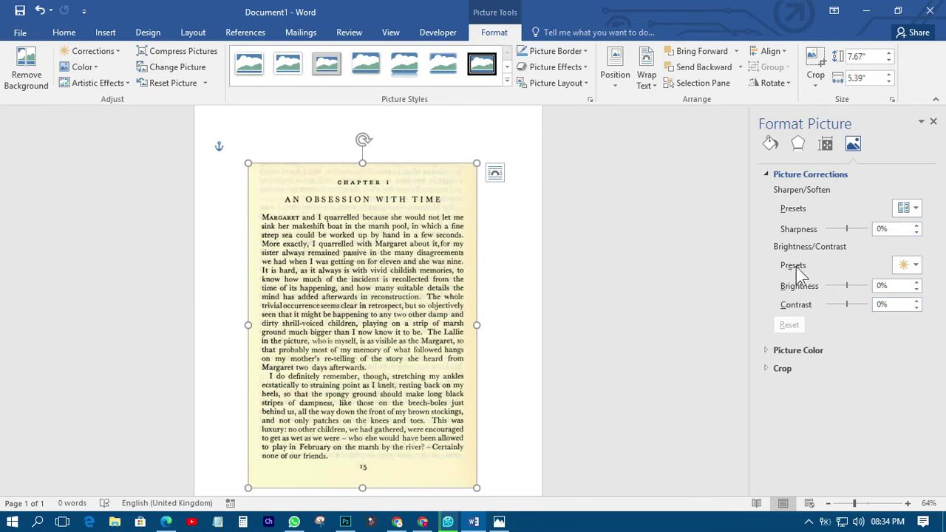
Try several brightness/contrast presets, settling on Brightness +20% Contrast 0%, then zoom in
{"action": "left_click", "coordinate": [914, 265]}
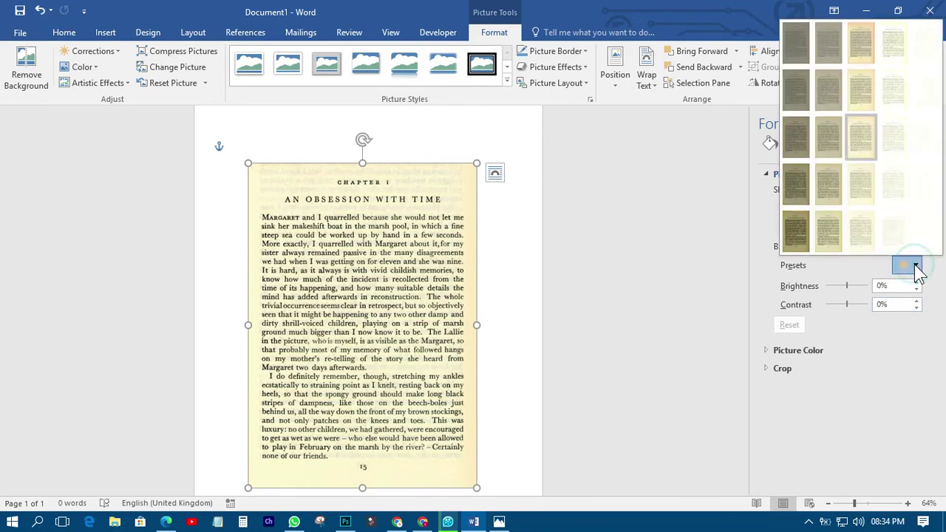
{"action": "left_click", "coordinate": [929, 51]}
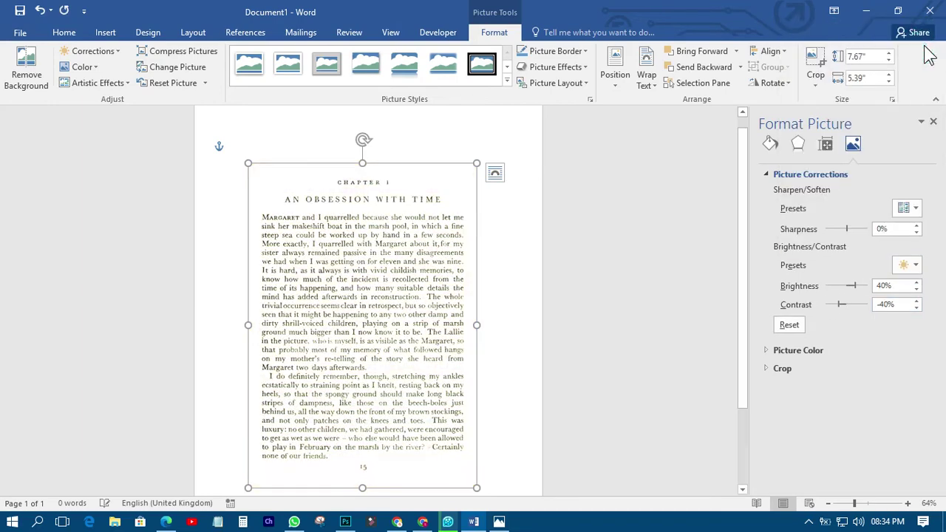
{"action": "left_click", "coordinate": [914, 265]}
{"action": "left_click", "coordinate": [891, 189]}
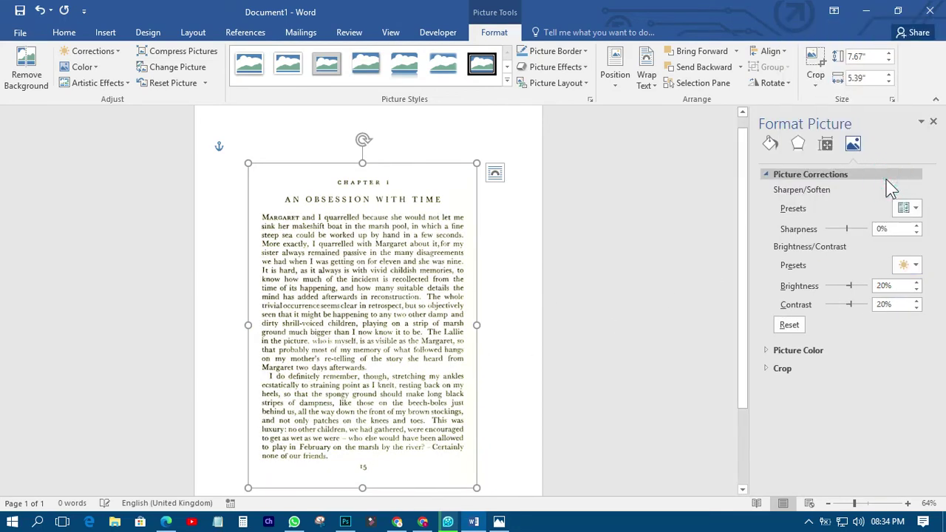
{"action": "left_click", "coordinate": [914, 265]}
{"action": "left_click", "coordinate": [893, 233]}
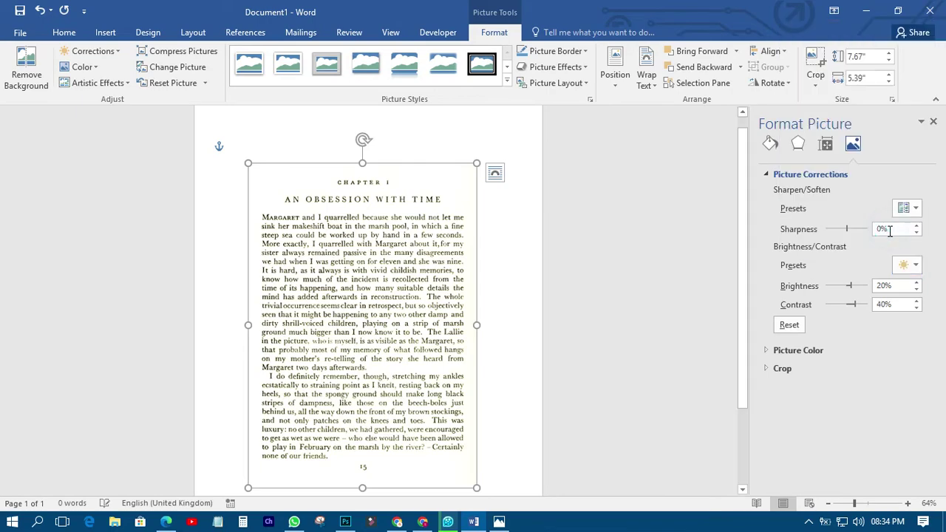
{"action": "left_click", "coordinate": [915, 264]}
{"action": "left_click", "coordinate": [924, 194]}
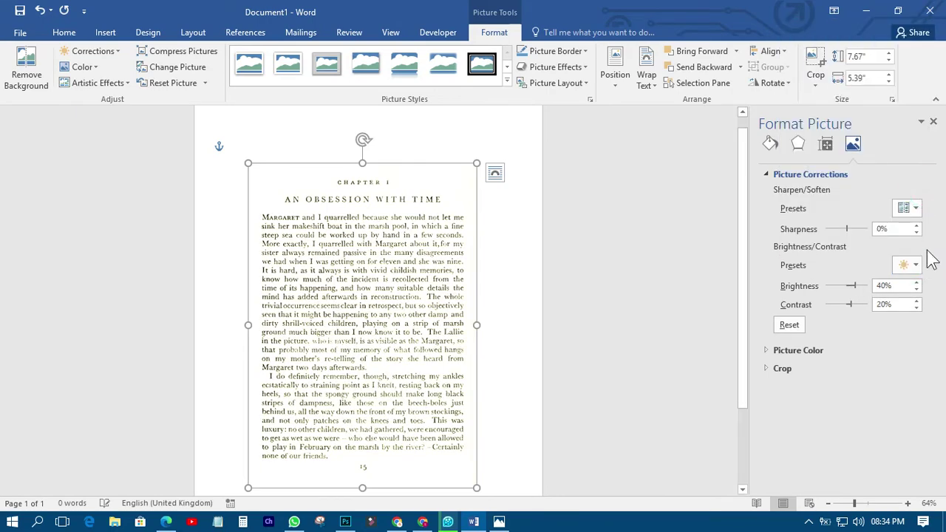
{"action": "left_click", "coordinate": [915, 265]}
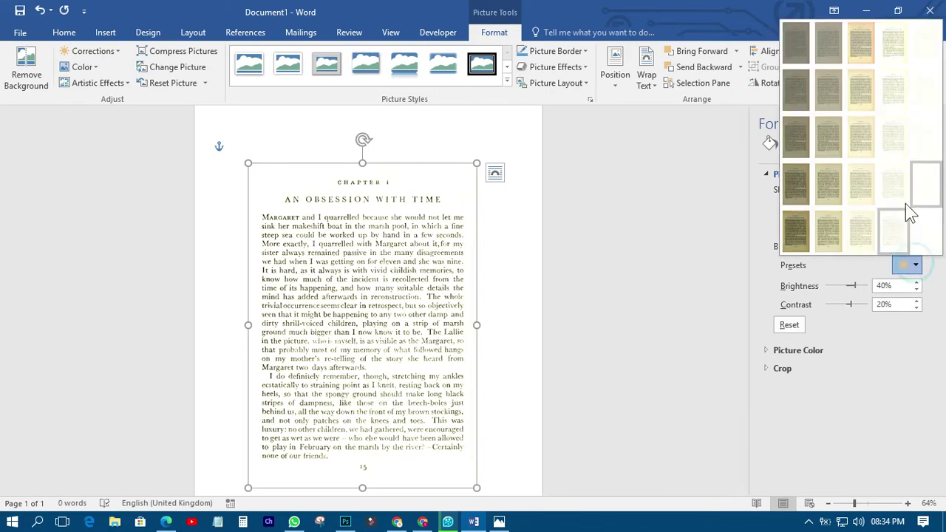
{"action": "left_click", "coordinate": [895, 134]}
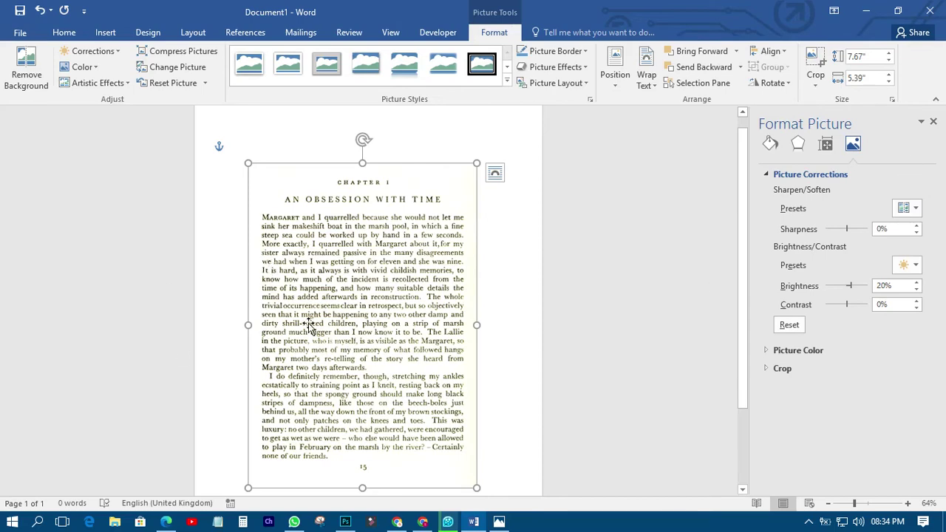
{"action": "left_click", "coordinate": [868, 504]}
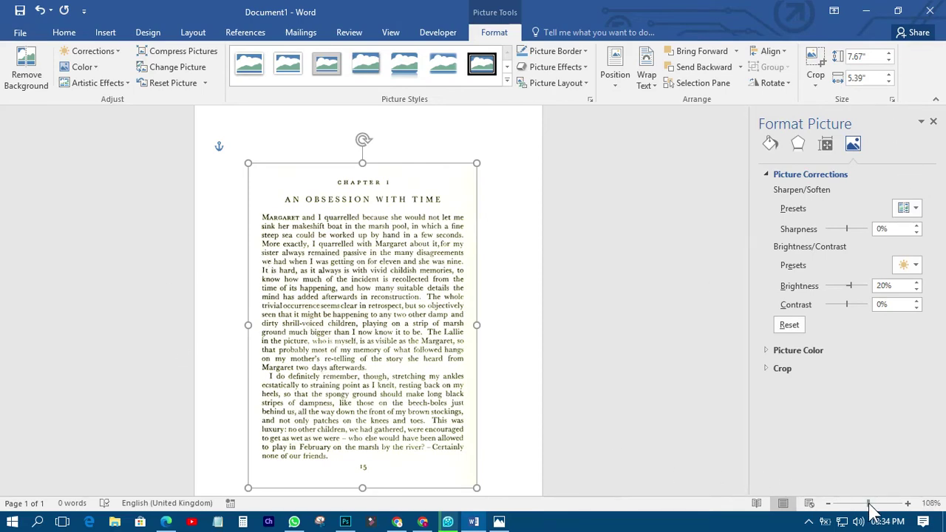
Set the book page photo's sharpness to 40% in Picture Corrections
{"action": "scroll", "coordinate": [384, 297], "scroll_direction": "down", "scroll_amount": 4}
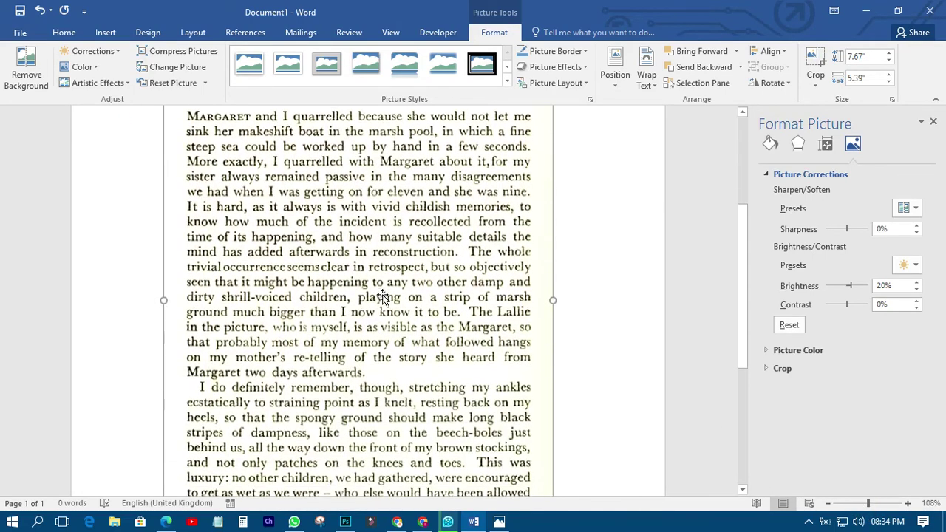
{"action": "left_click", "coordinate": [884, 228]}
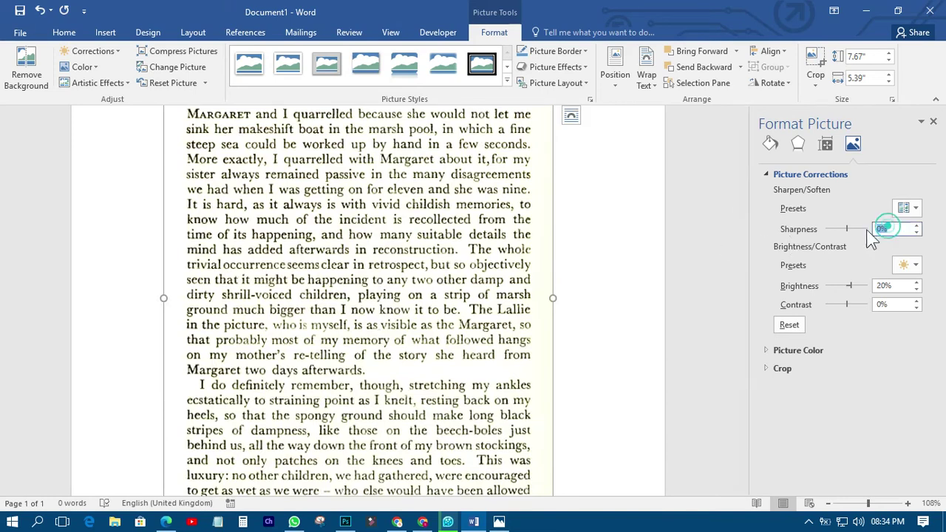
{"action": "type", "text": "40"}
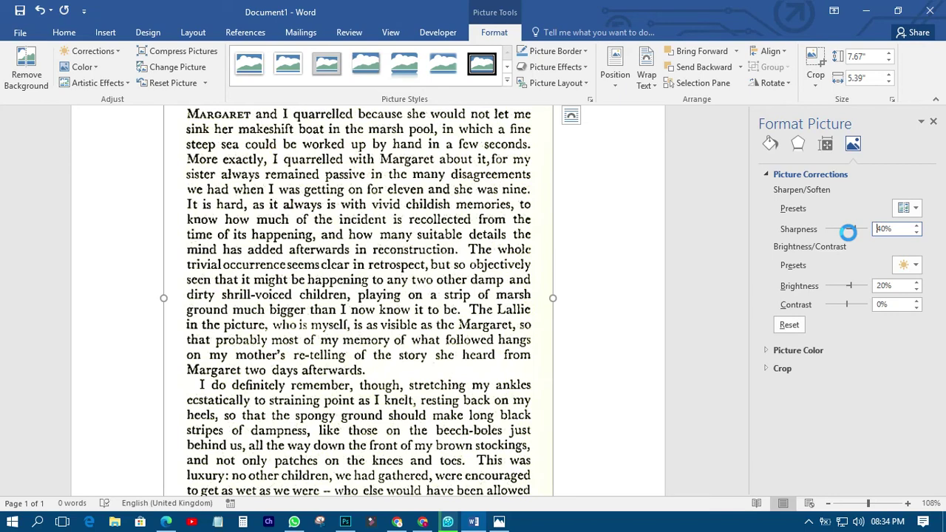
{"action": "left_click_drag", "start_coordinate": [868, 503], "coordinate": [866, 504]}
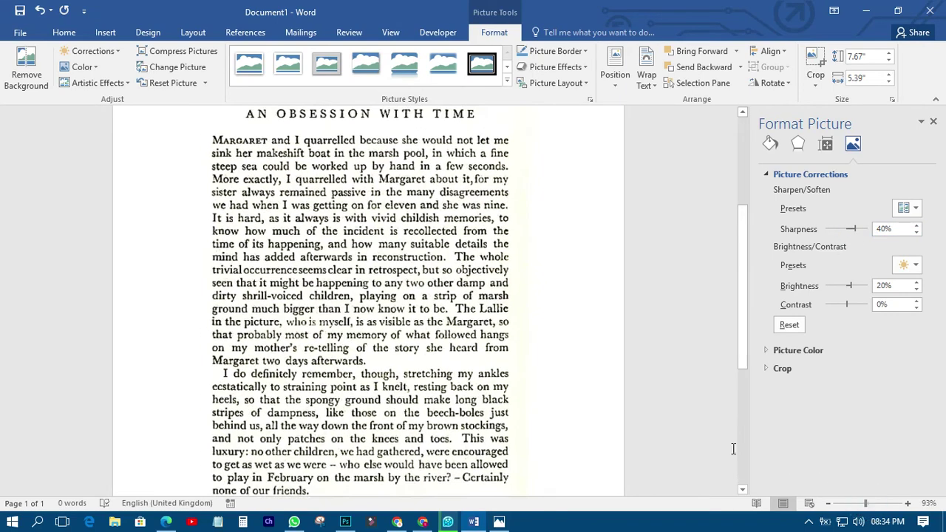
{"action": "scroll", "coordinate": [521, 366], "scroll_direction": "down", "scroll_amount": 1}
{"action": "scroll", "coordinate": [521, 366], "scroll_direction": "up", "scroll_amount": 2}
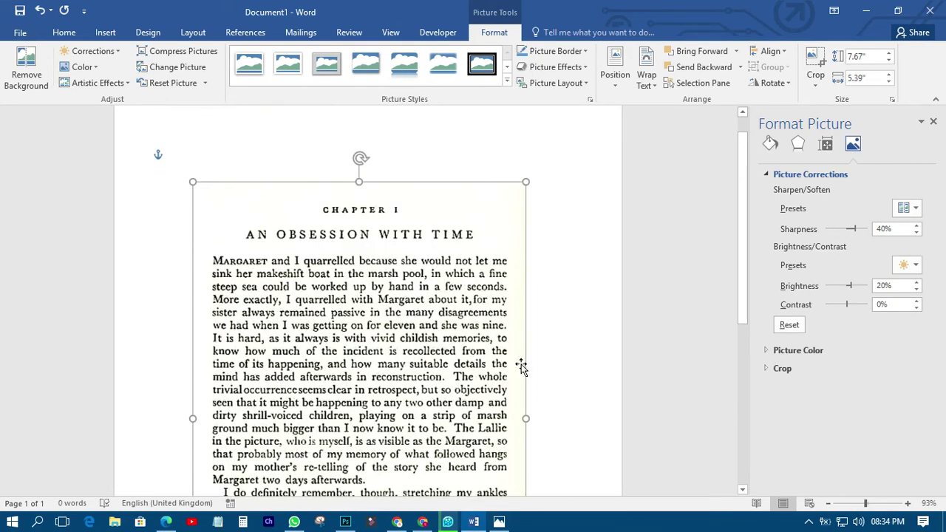
Compare the result against the original 1.jpg in Photos, then return to Word
{"action": "left_click", "coordinate": [867, 11]}
{"action": "left_click", "coordinate": [917, 14]}
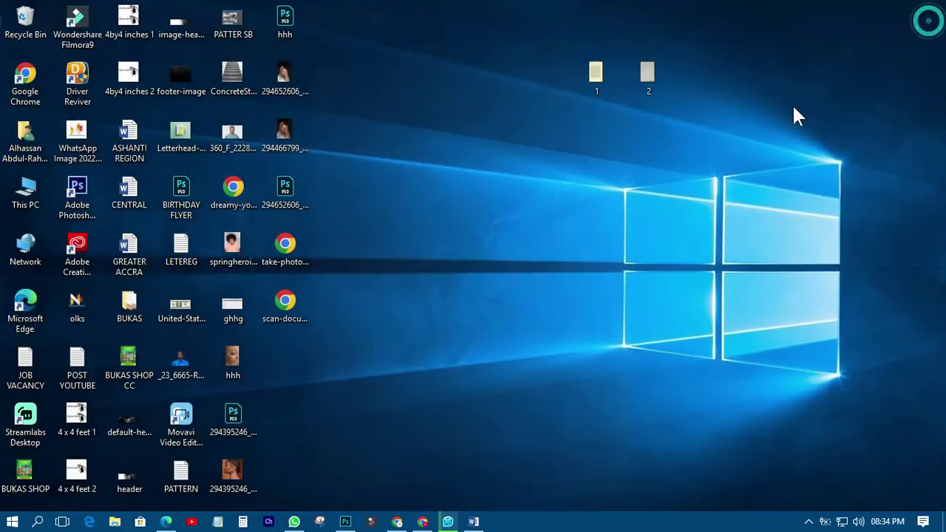
{"action": "double_click", "coordinate": [599, 78]}
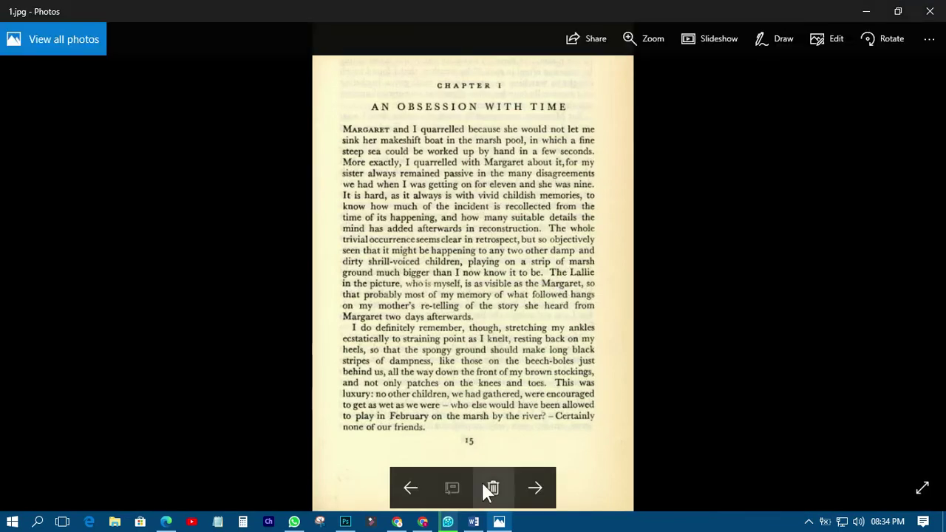
{"action": "left_click", "coordinate": [473, 522]}
{"action": "scroll", "coordinate": [418, 230], "scroll_direction": "down", "scroll_amount": 5}
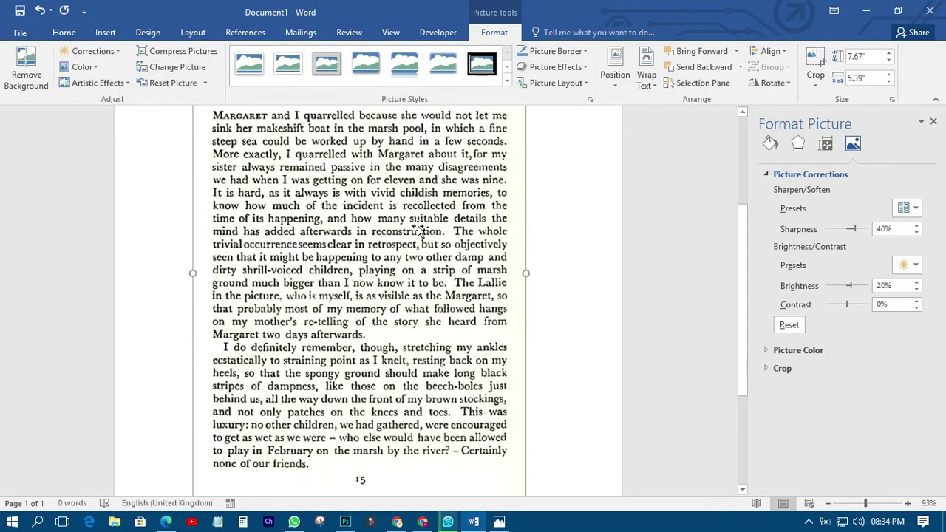
{"action": "left_click", "coordinate": [861, 504]}
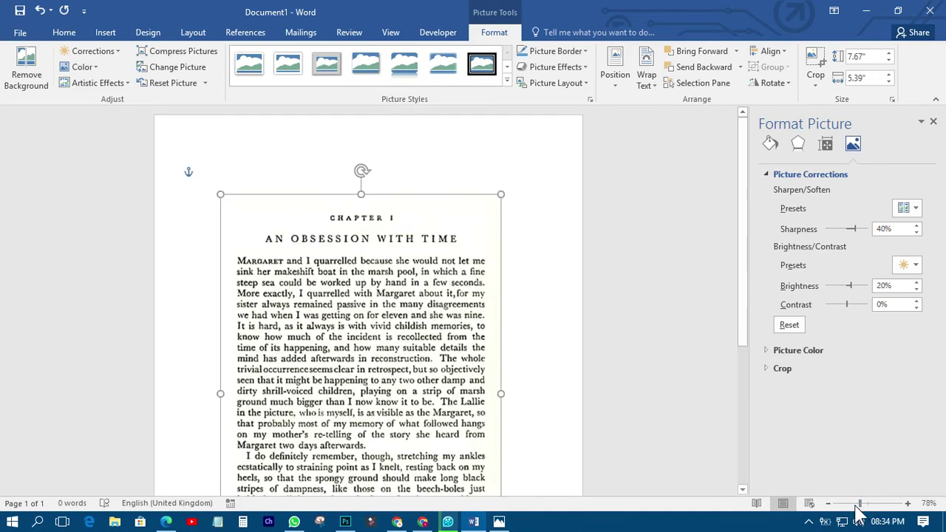
{"action": "left_click", "coordinate": [853, 504]}
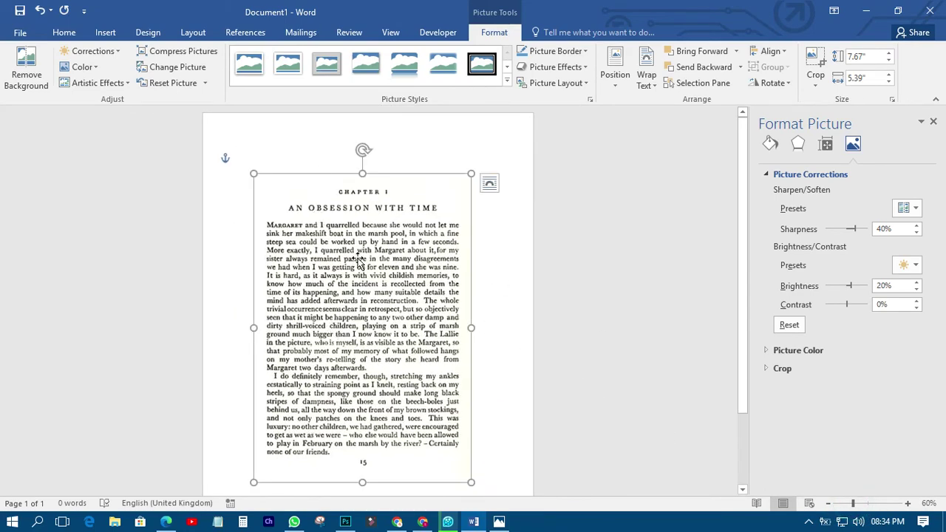